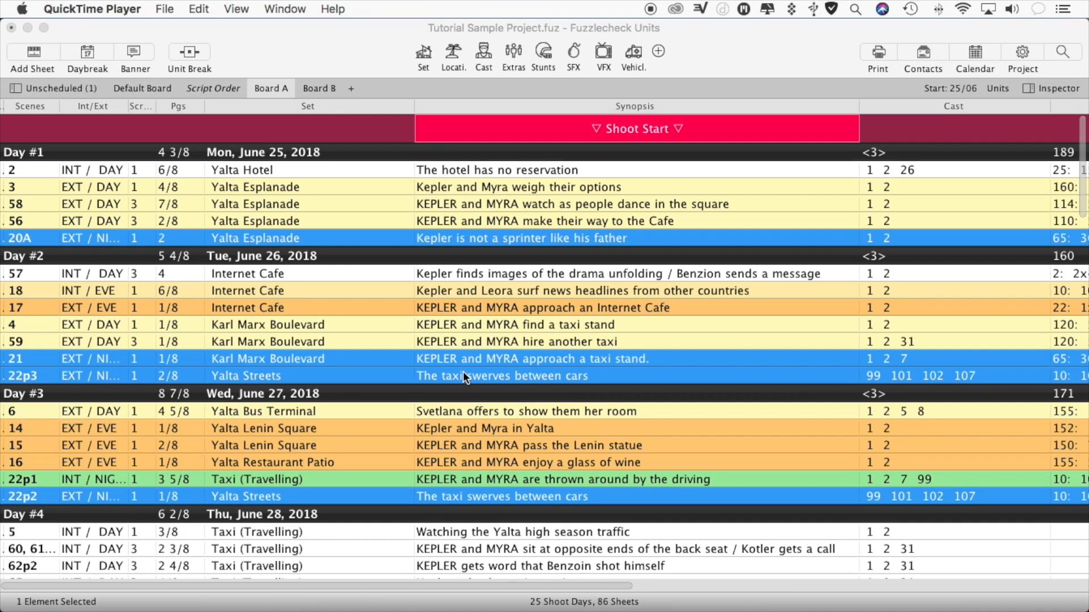
# - Insert a banner titled "2nd UNIT" directly above scene 22p3 on Day #2 of Board A
pyautogui.click(452, 357)
pyautogui.click(137, 53)
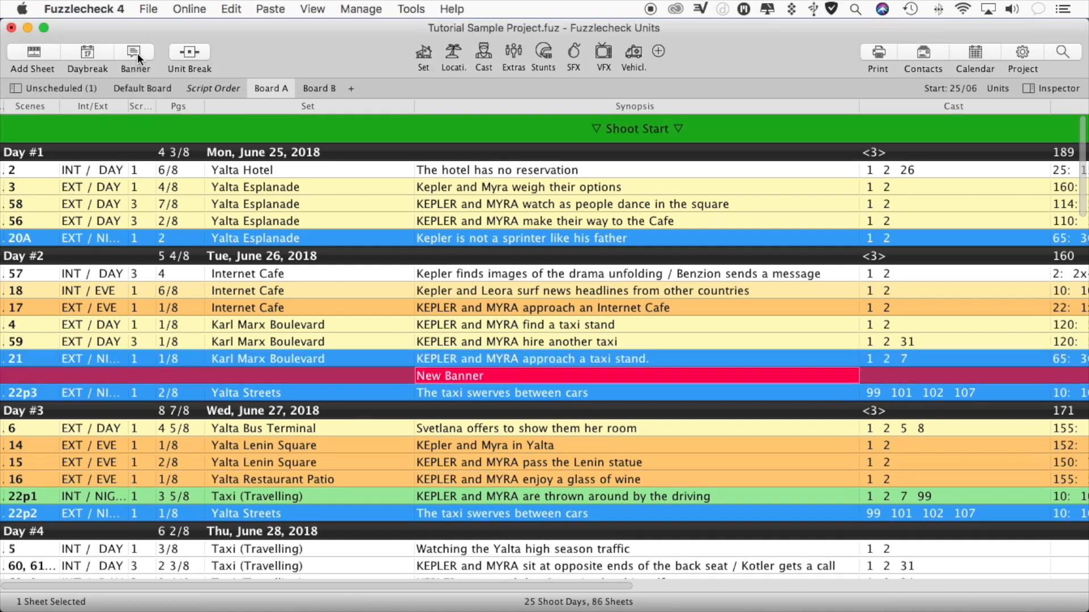
pyautogui.write('2nd UNIT')
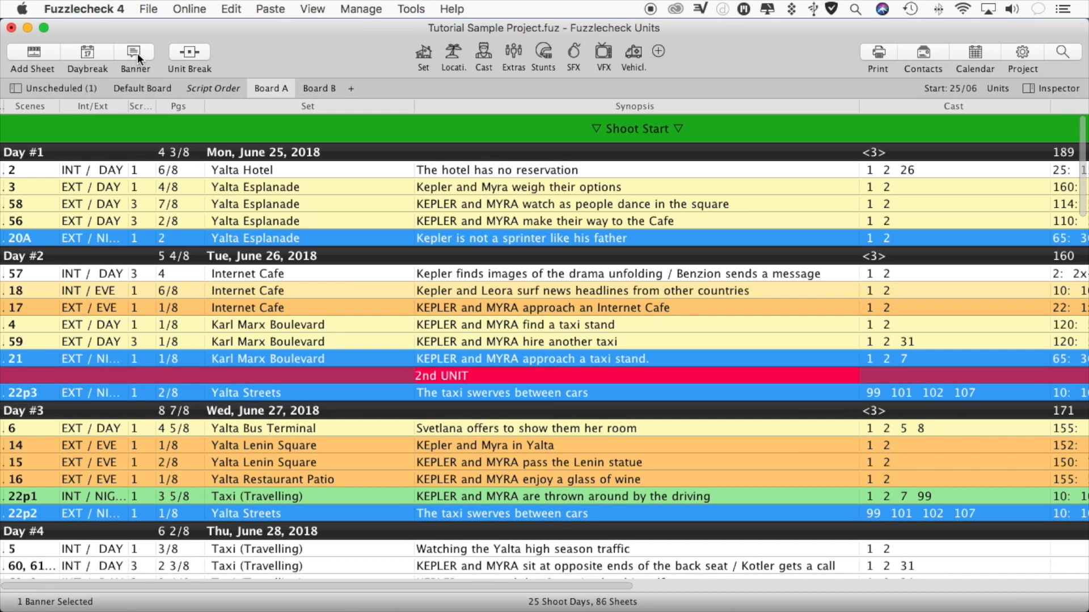
pyautogui.press('Return')
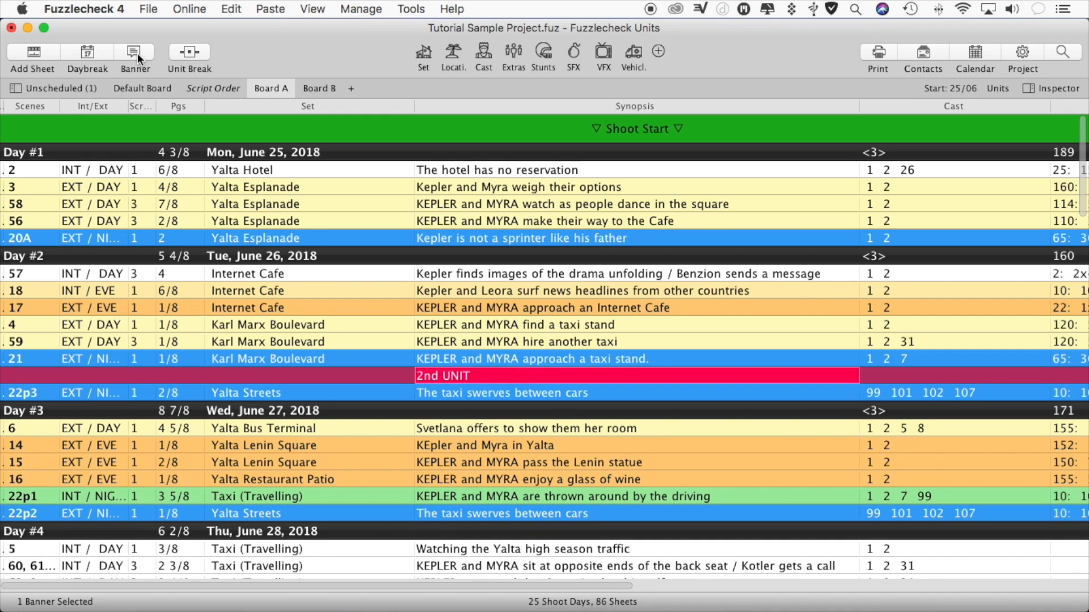
# - Duplicate the "2nd UNIT" banner and move the copy directly above scene 22p2 on Day #3
pyautogui.rightClick(358, 376)
pyautogui.click(370, 405)
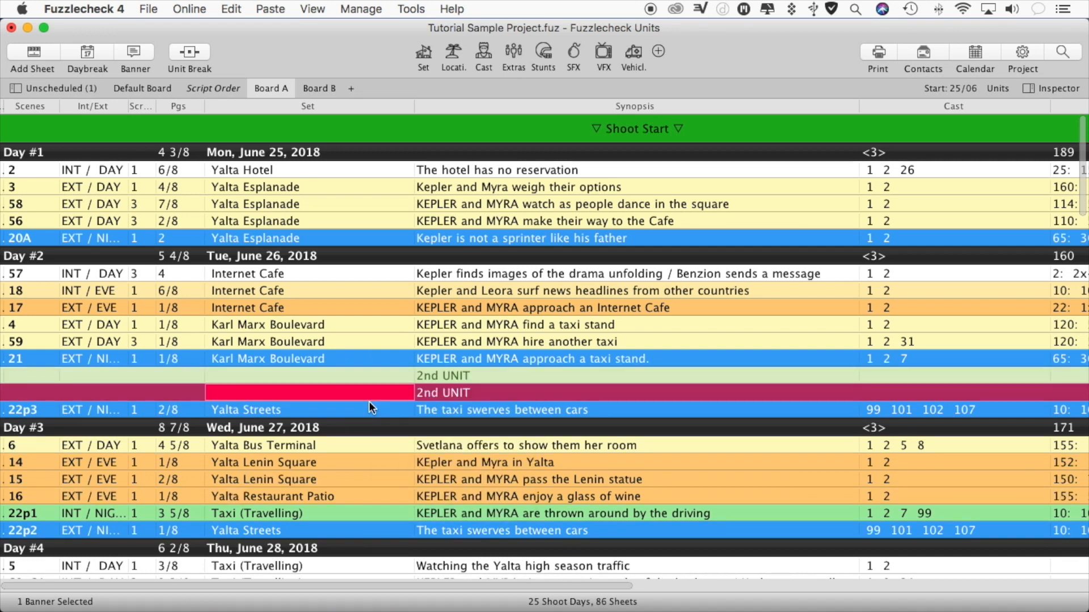
pyautogui.moveTo(369, 399); pyautogui.dragTo(357, 533)
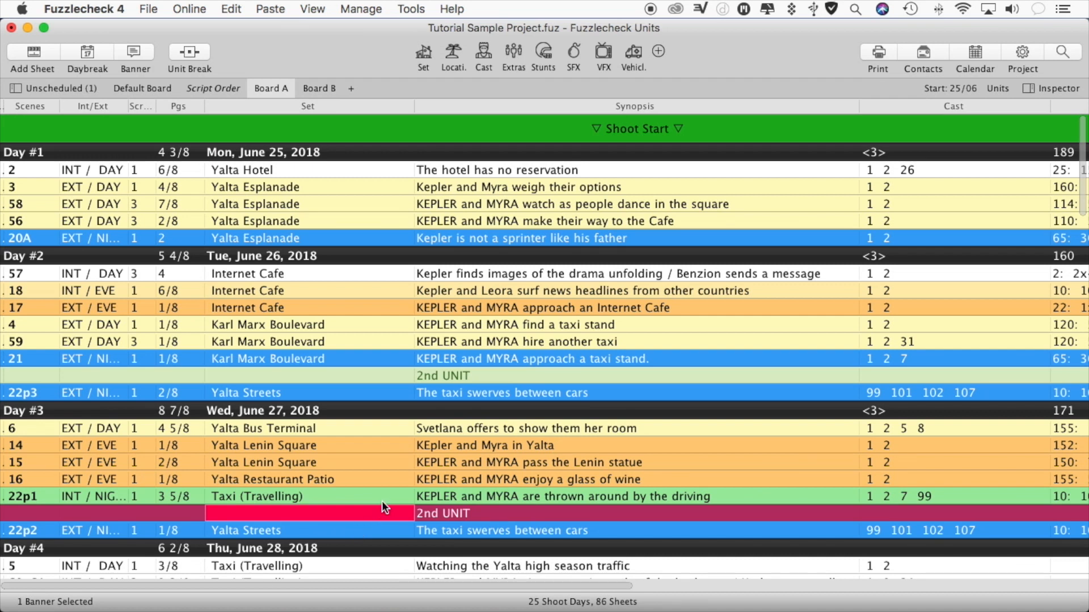
# - Review the Units settings in the project preferences
pyautogui.click(1022, 52)
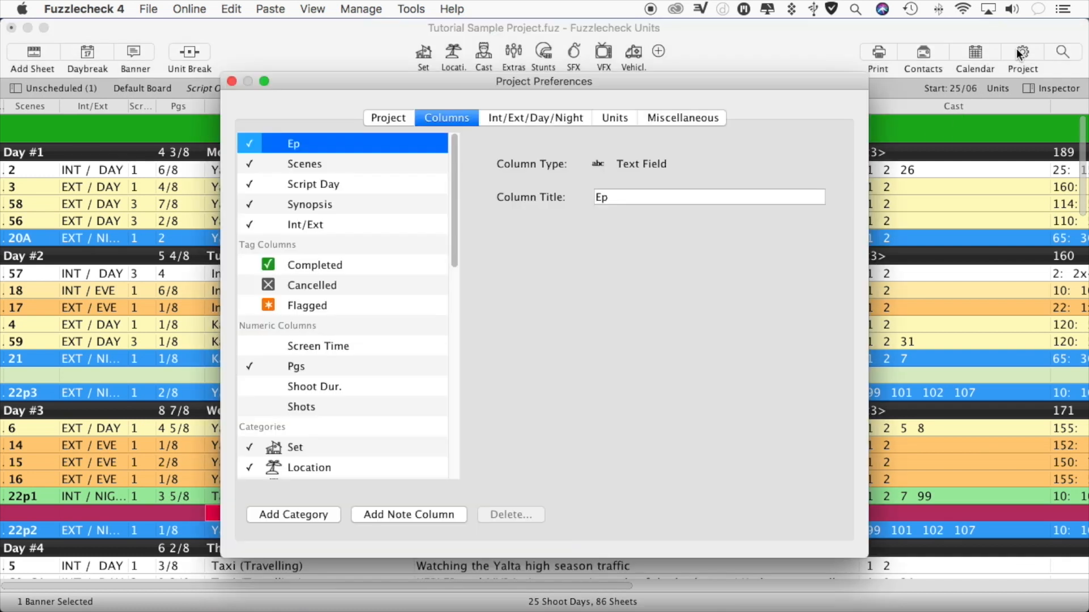
pyautogui.click(612, 118)
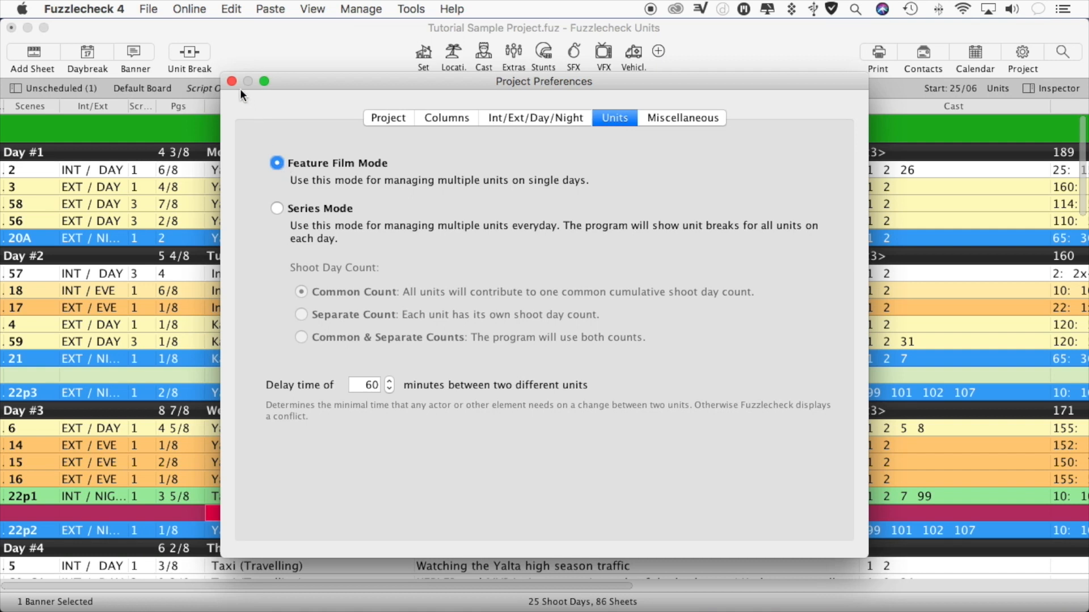
pyautogui.click(445, 121)
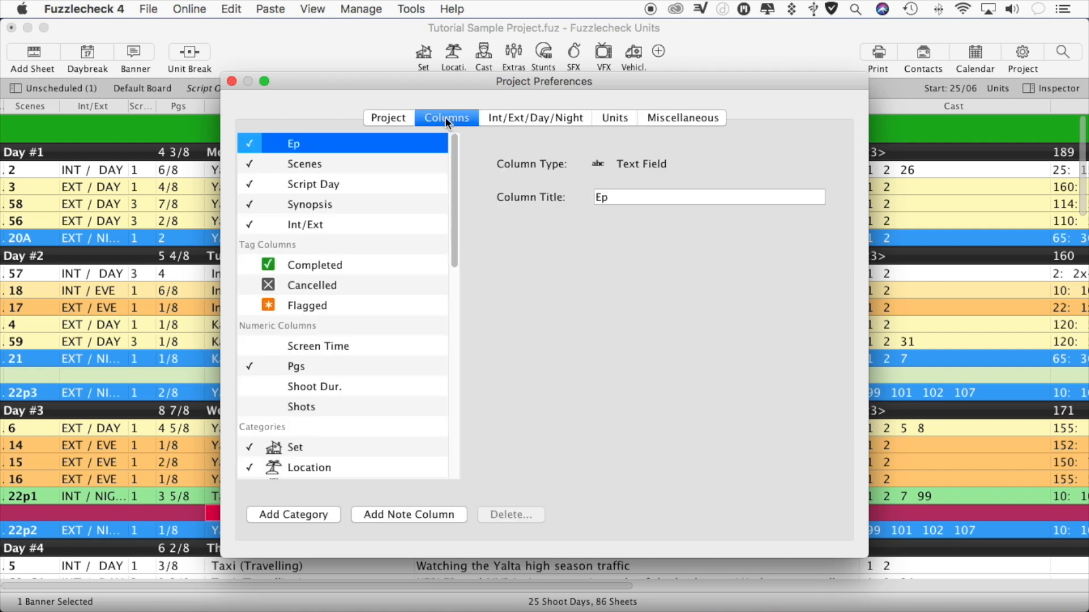
pyautogui.click(231, 81)
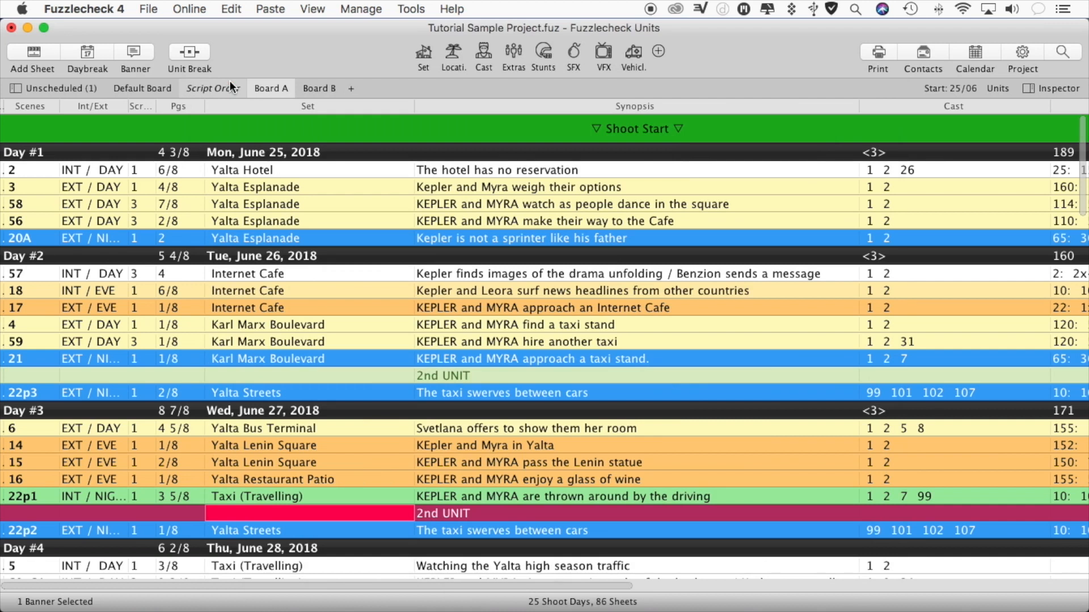
# - Remove both "2nd UNIT" banners, on Day #2 and Day #3, from Board A
pyautogui.rightClick(322, 377)
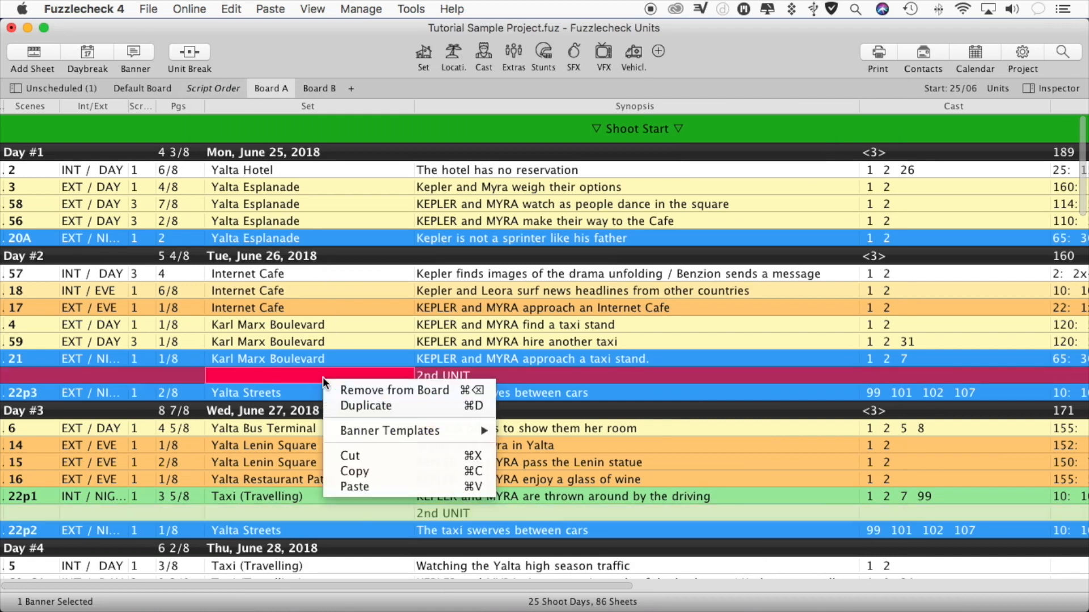
pyautogui.click(331, 382)
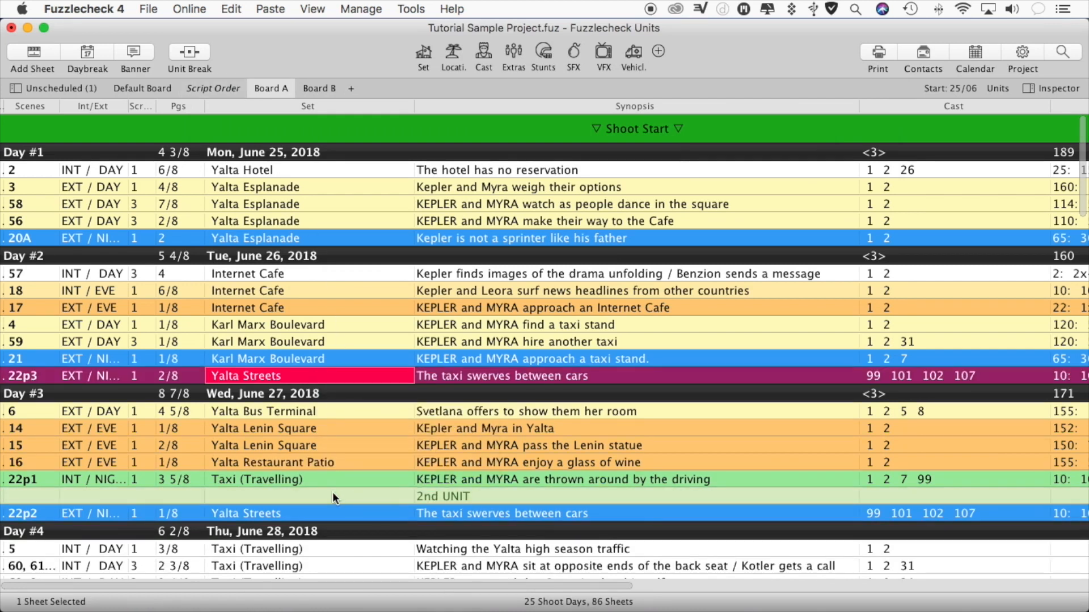
pyautogui.rightClick(333, 497)
pyautogui.click(388, 463)
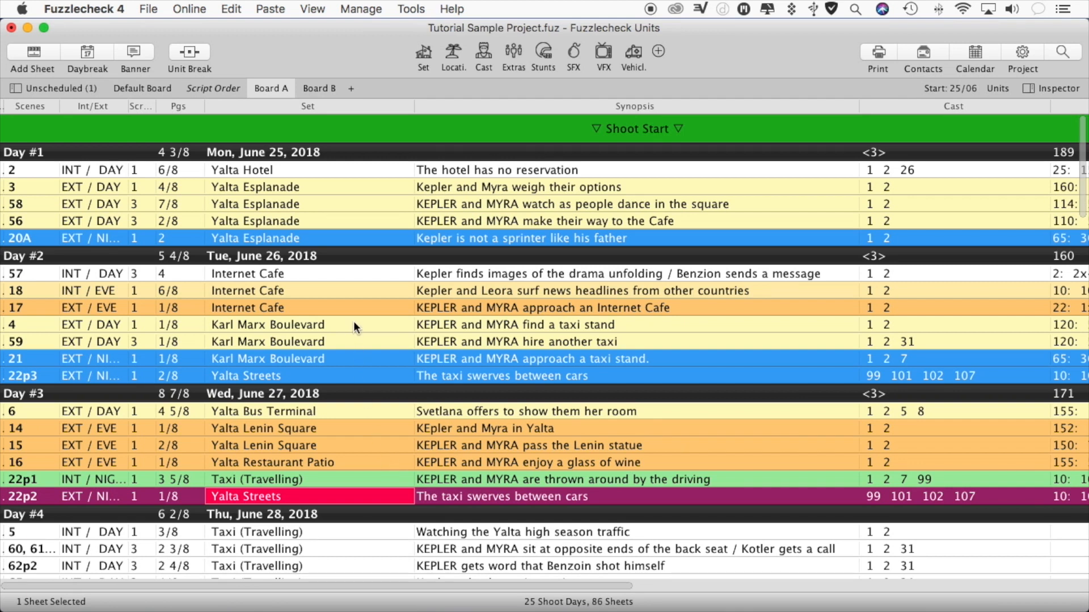
# - Create a 2nd unit with a unit break after scene 22p3 on Day #2, and move scene 22p3 beneath that break
pyautogui.click(339, 375)
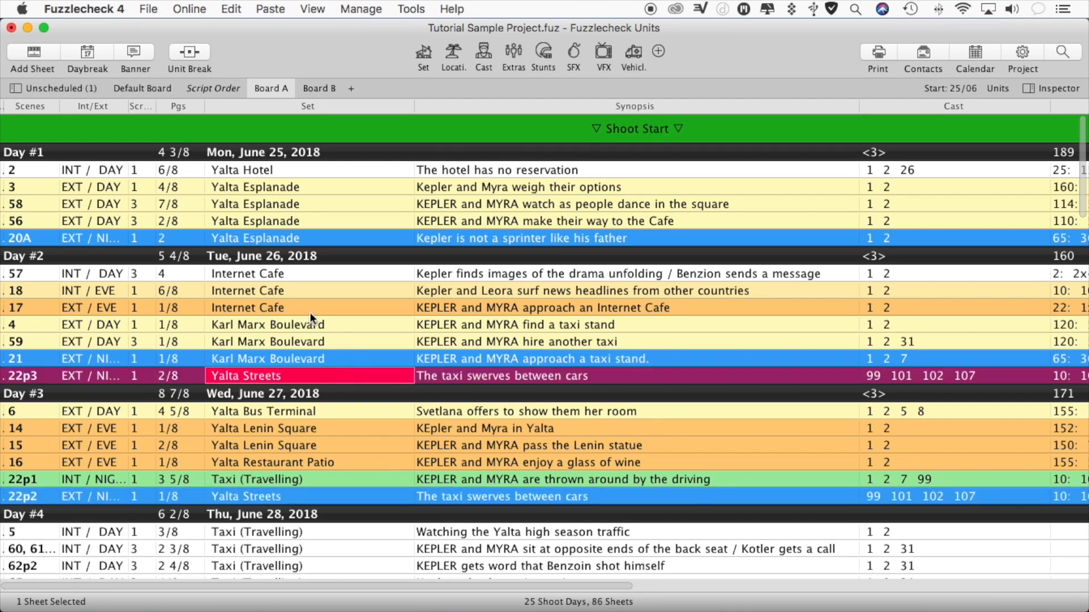
pyautogui.click(191, 54)
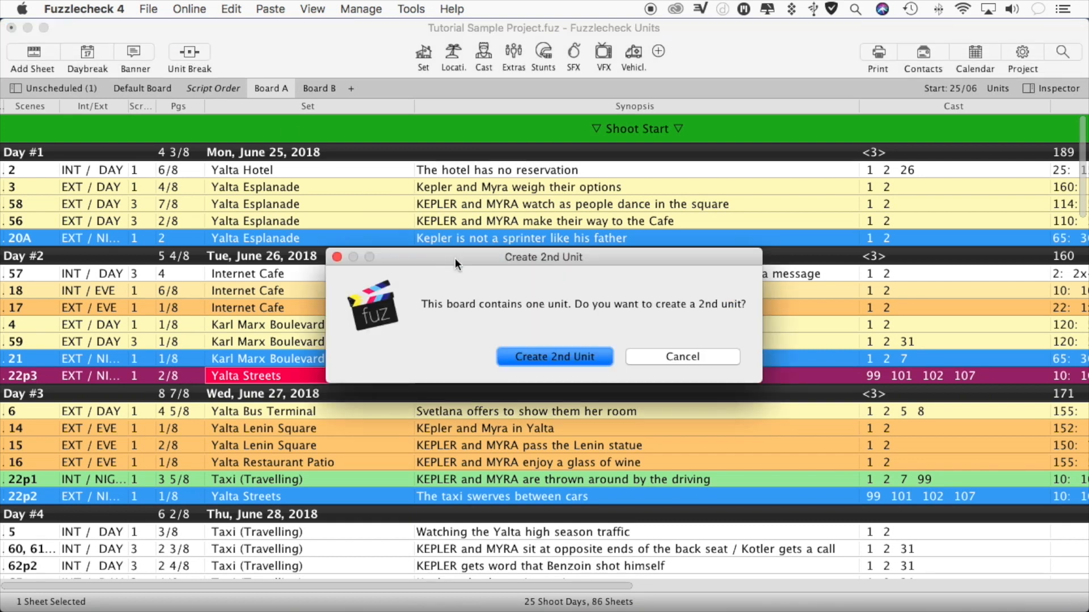
pyautogui.click(557, 356)
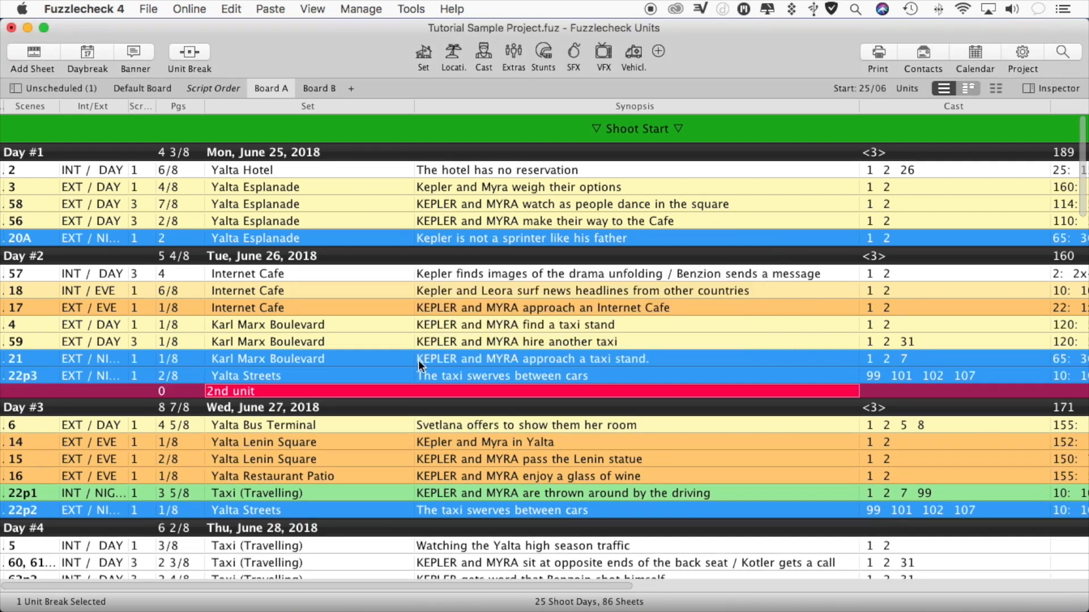
pyautogui.click(335, 376)
pyautogui.moveTo(335, 380); pyautogui.dragTo(335, 403)
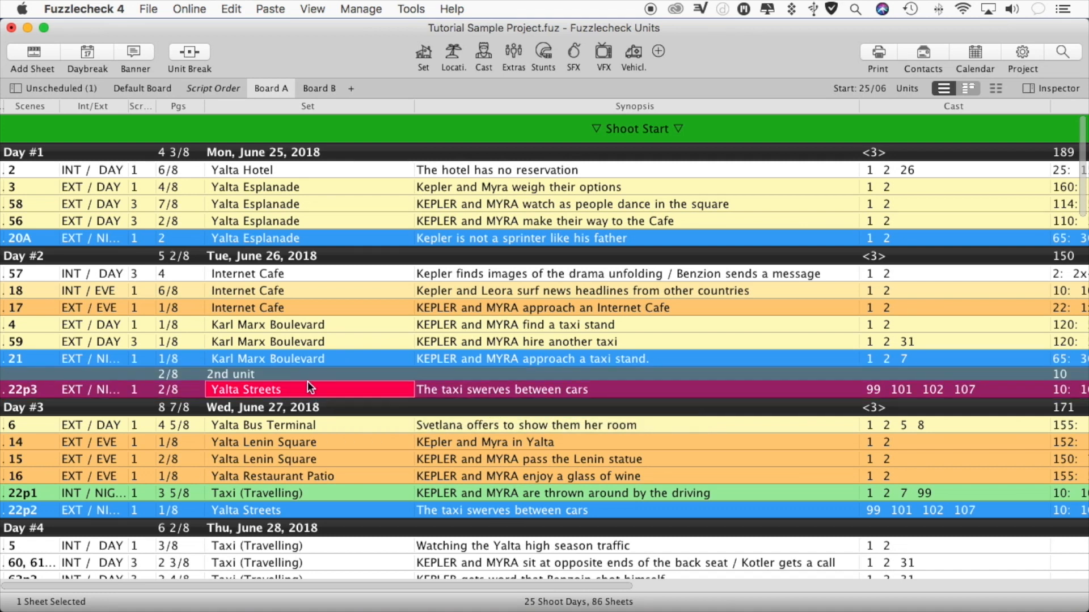
# - Create a 3rd unit with a unit break on Day #2 and move scene 22p3 beneath it
pyautogui.click(192, 51)
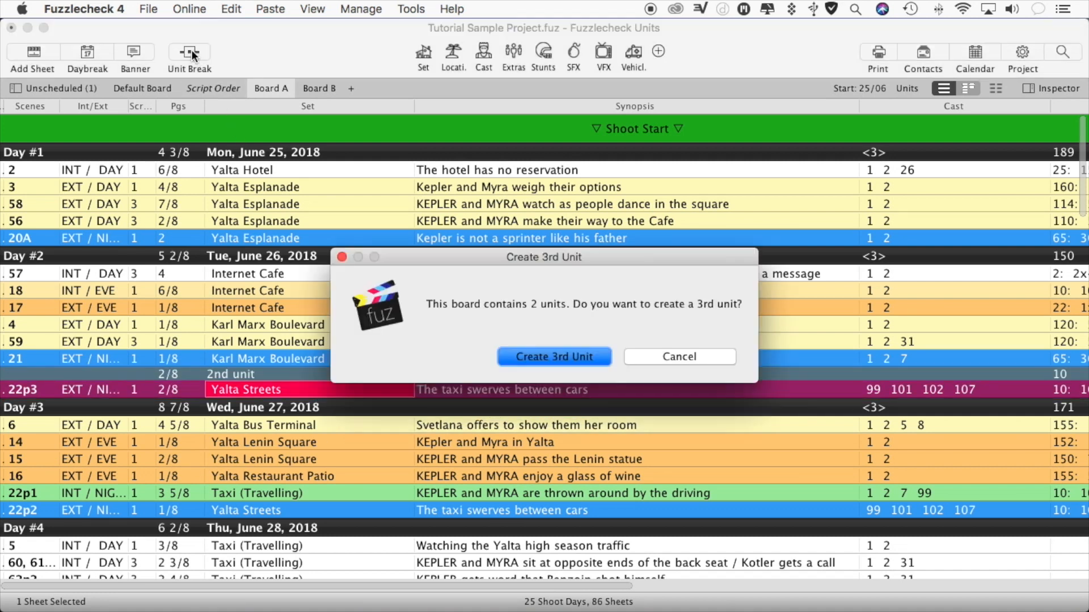
pyautogui.click(555, 355)
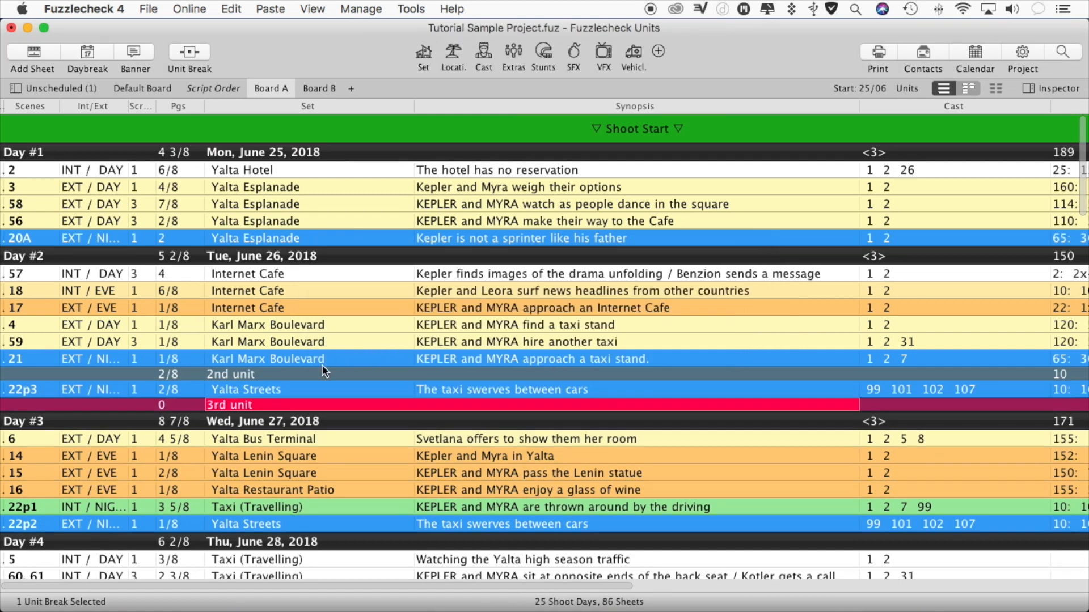
pyautogui.moveTo(308, 390); pyautogui.dragTo(308, 411)
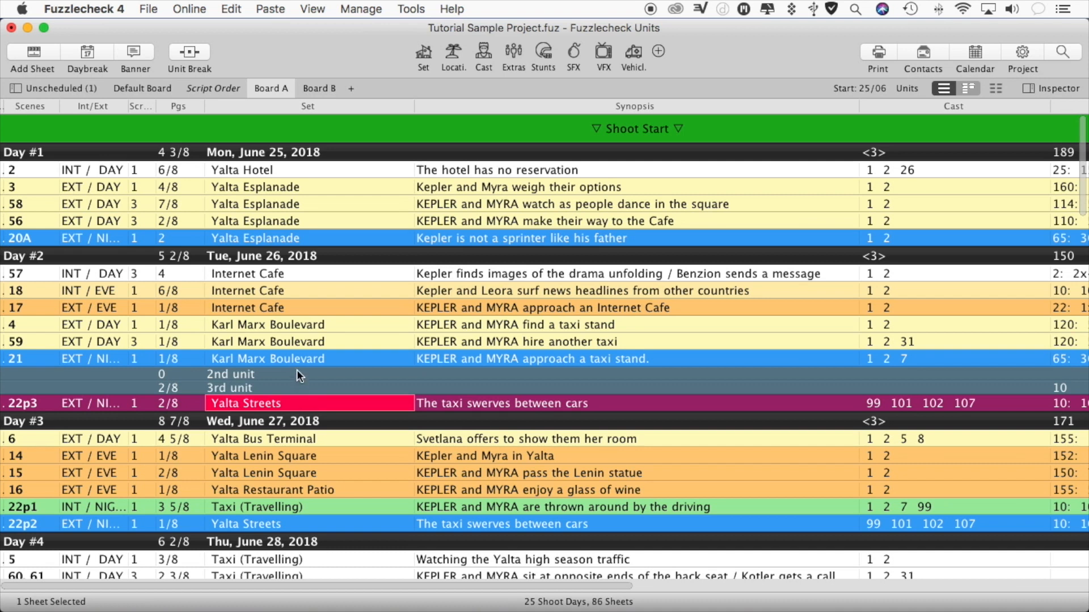
# - Move scene 21 under the 2nd unit break and position the 3rd unit break between scenes 21 and 22p3
pyautogui.moveTo(296, 356); pyautogui.dragTo(295, 379)
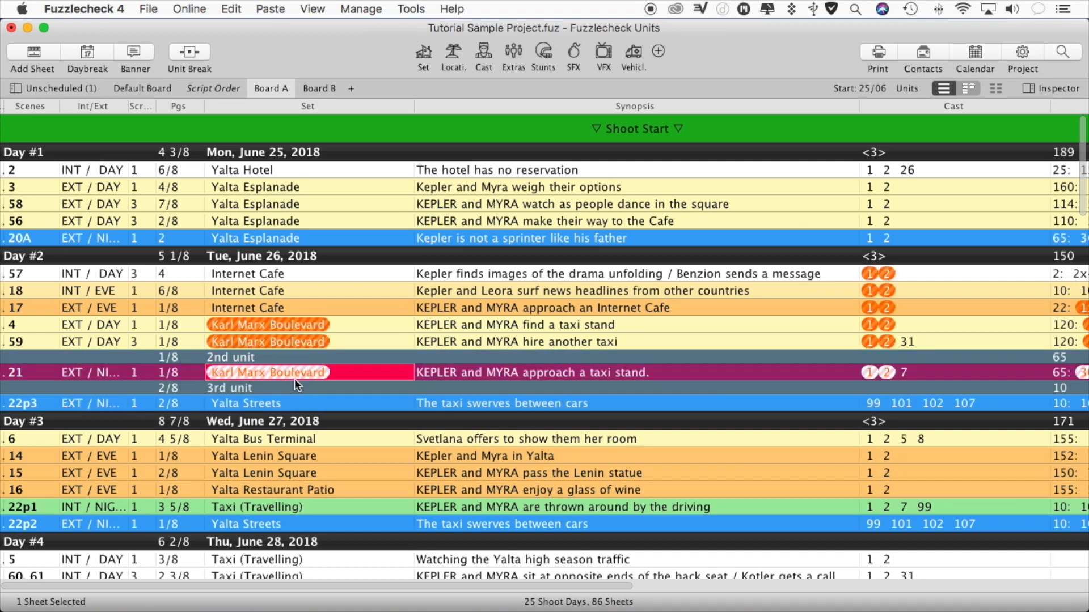
pyautogui.click(288, 355)
pyautogui.moveTo(286, 389); pyautogui.dragTo(282, 343)
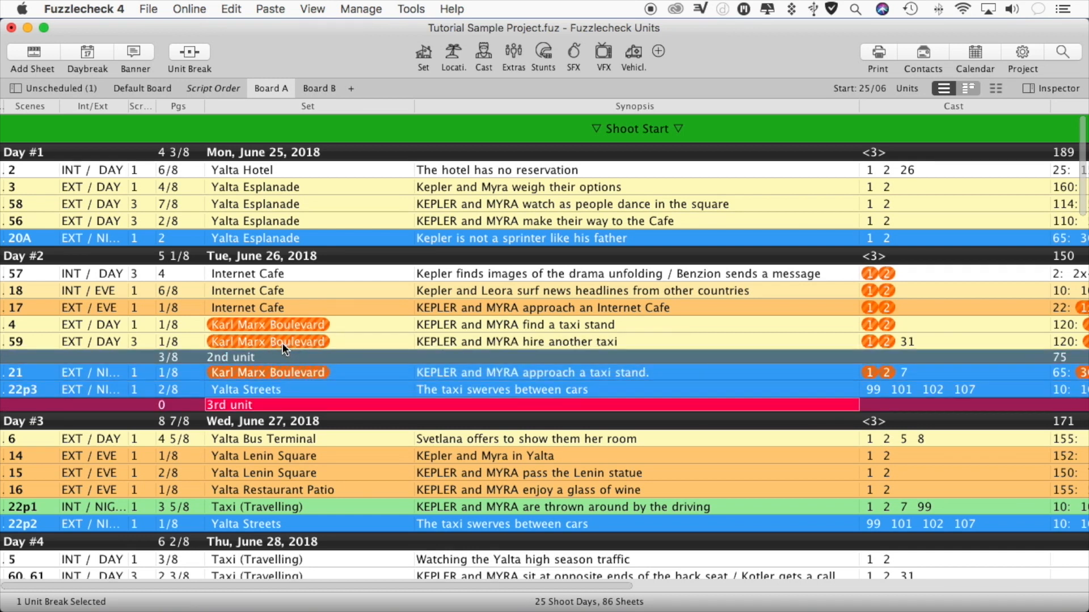
pyautogui.moveTo(282, 401); pyautogui.dragTo(284, 383)
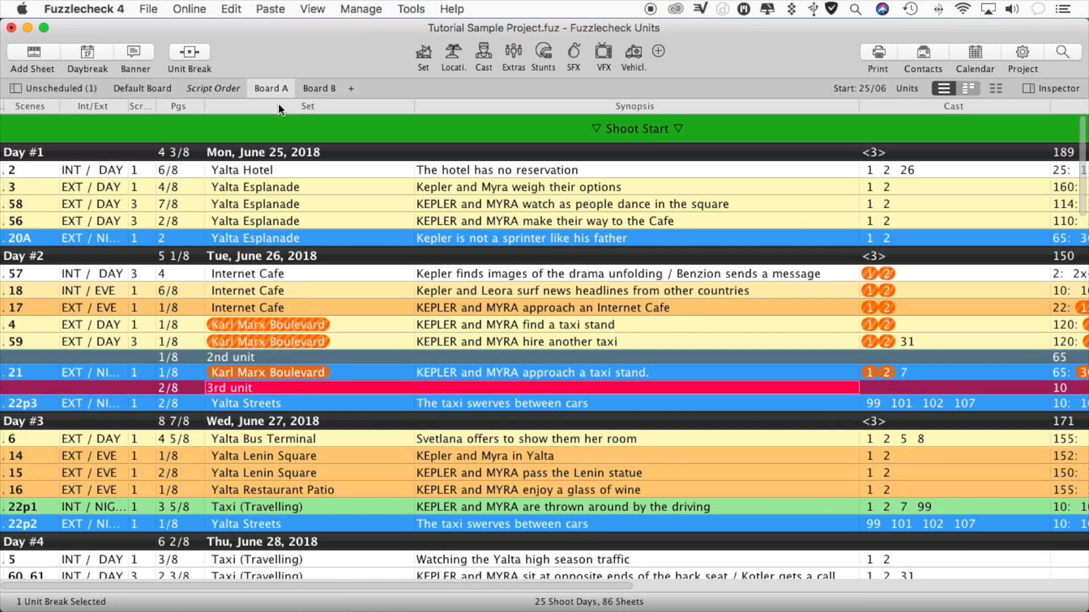
# - Check the lists of units for Board B and Board A
pyautogui.click(321, 87)
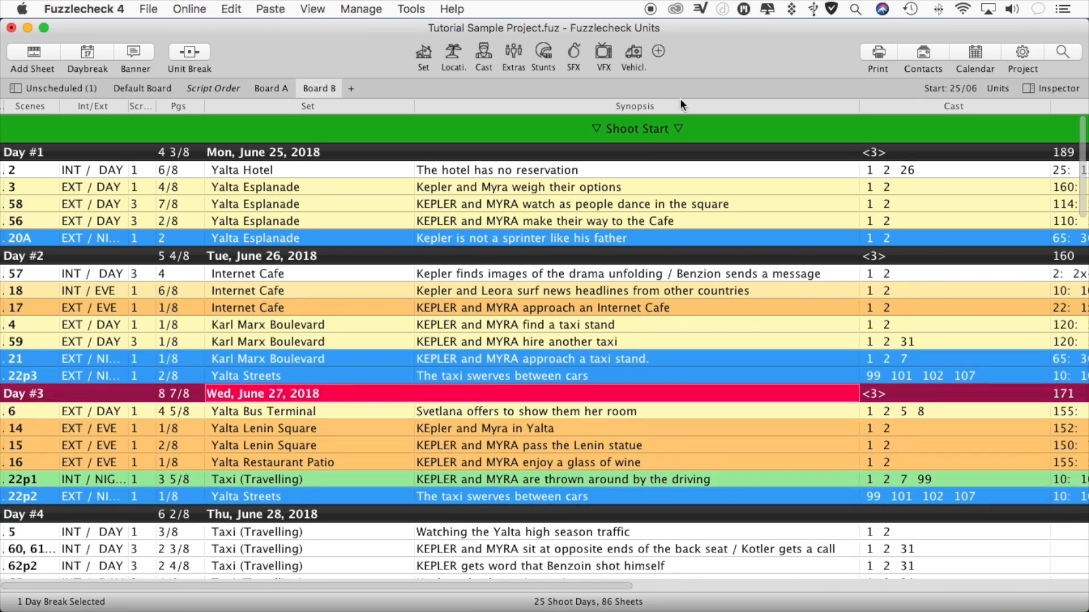
pyautogui.click(998, 88)
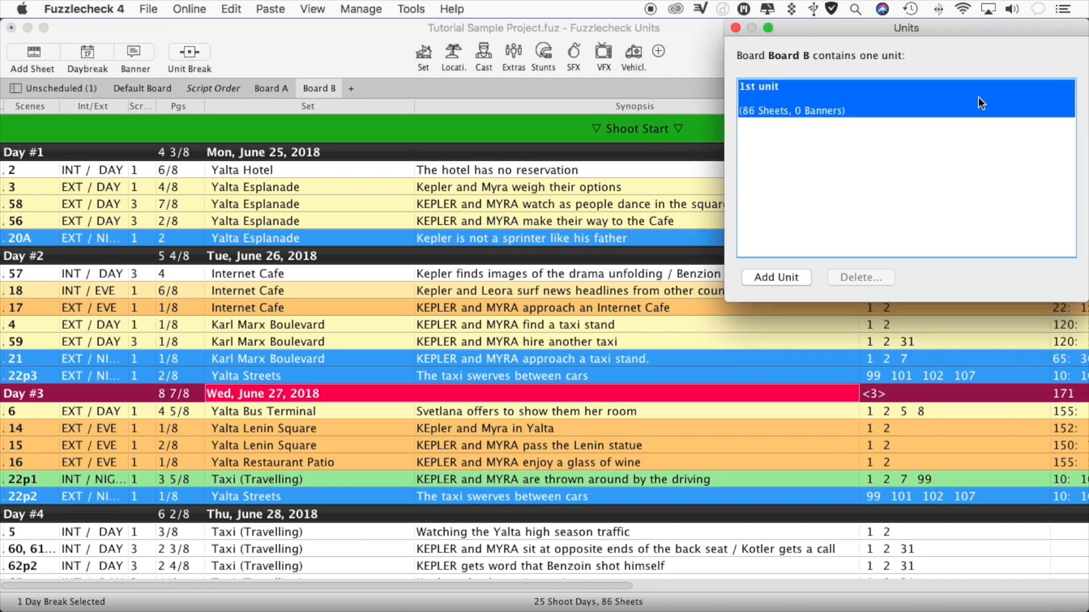
pyautogui.click(736, 28)
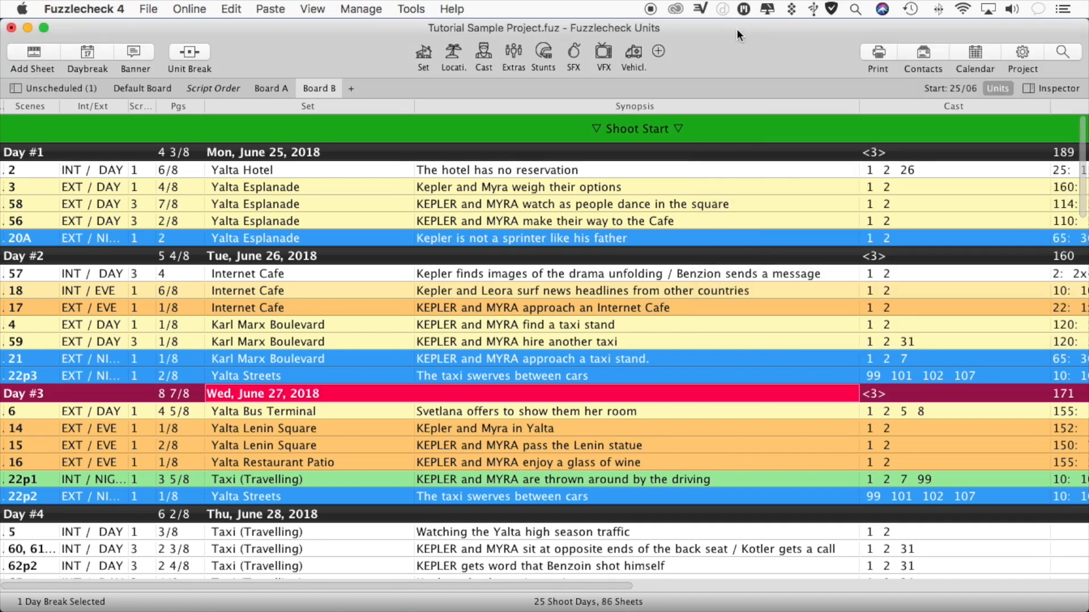
pyautogui.click(270, 89)
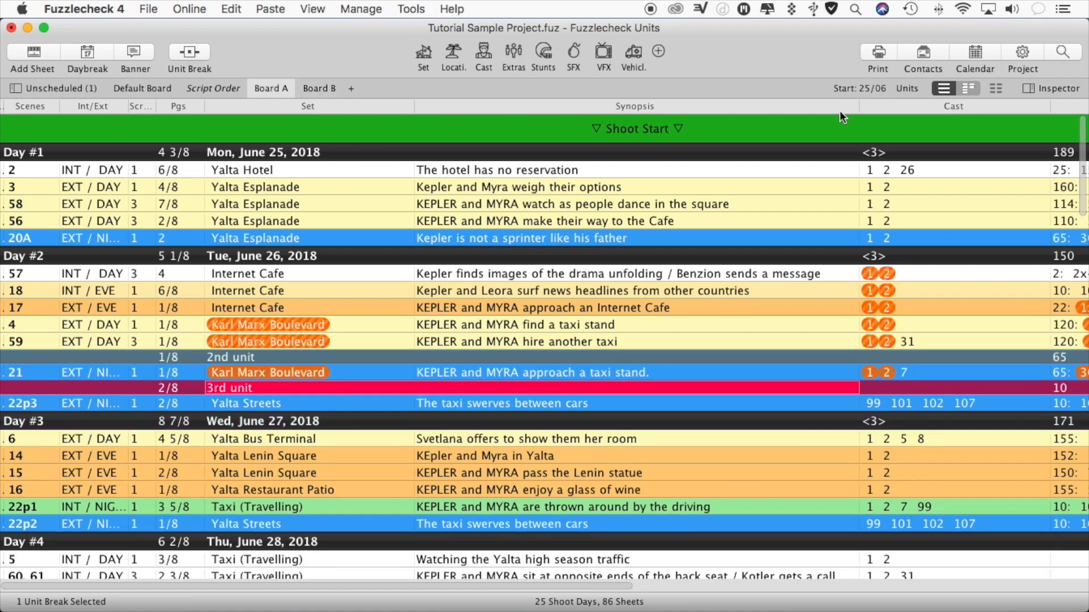
pyautogui.click(905, 89)
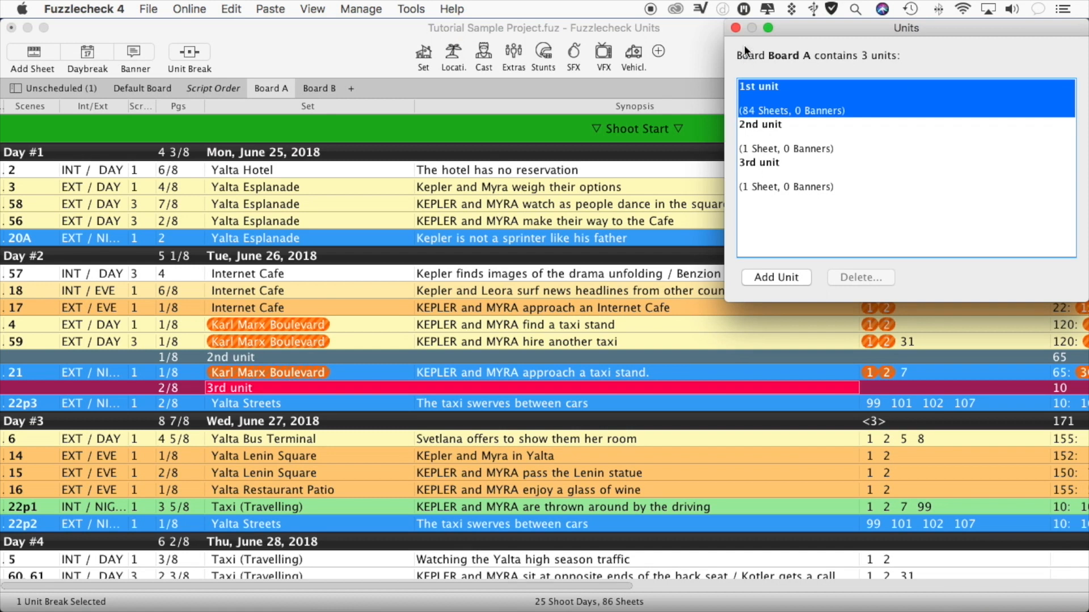
pyautogui.click(736, 28)
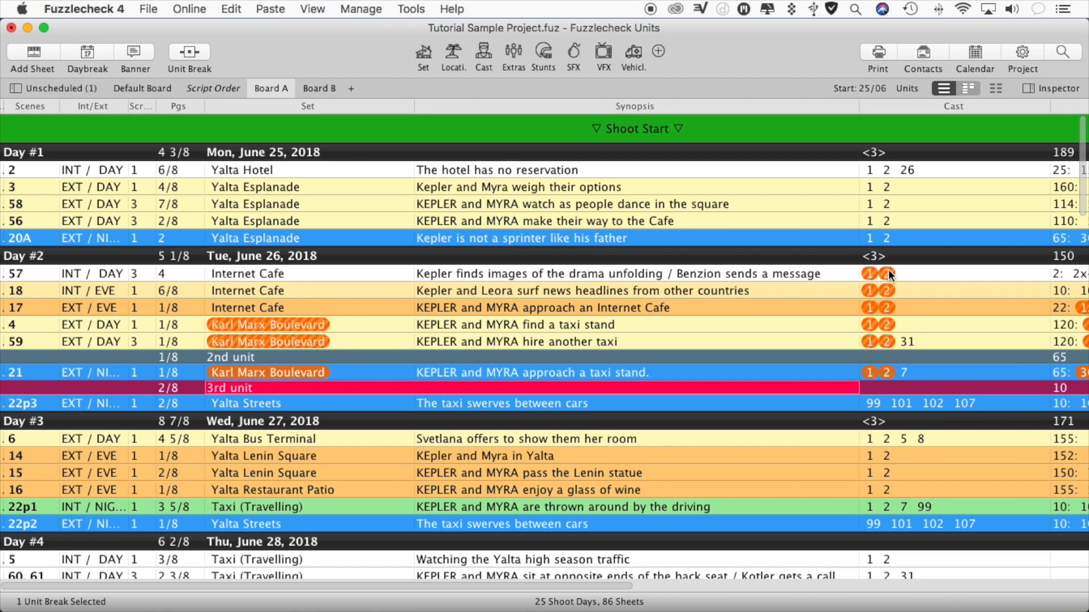
# - Check the unit mode and the delay time between two different units in the project preferences
pyautogui.moveTo(888, 272)
pyautogui.click(1021, 54)
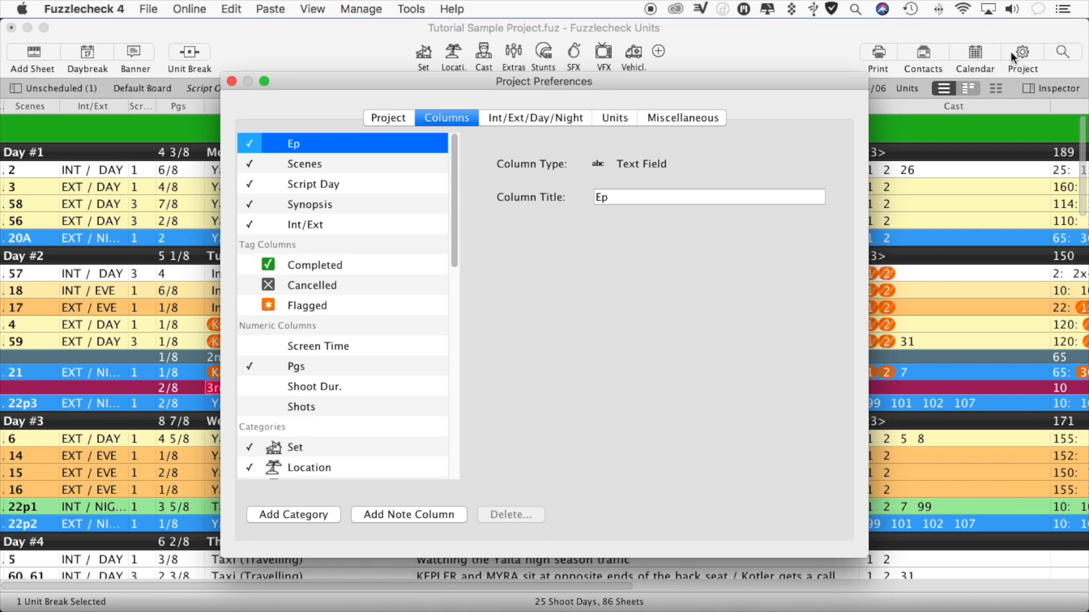
pyautogui.click(614, 121)
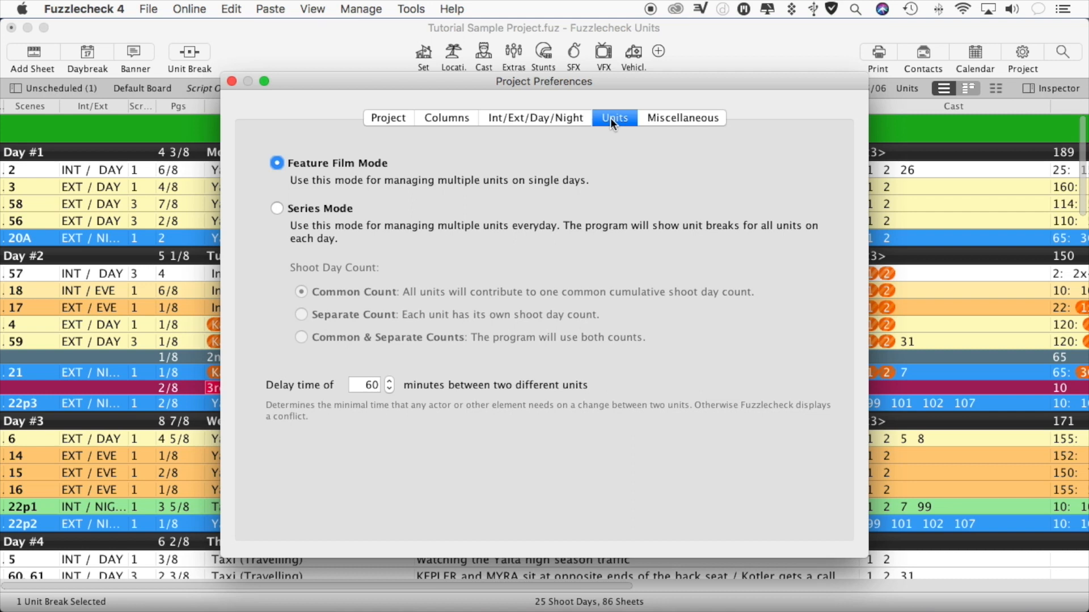
pyautogui.click(232, 80)
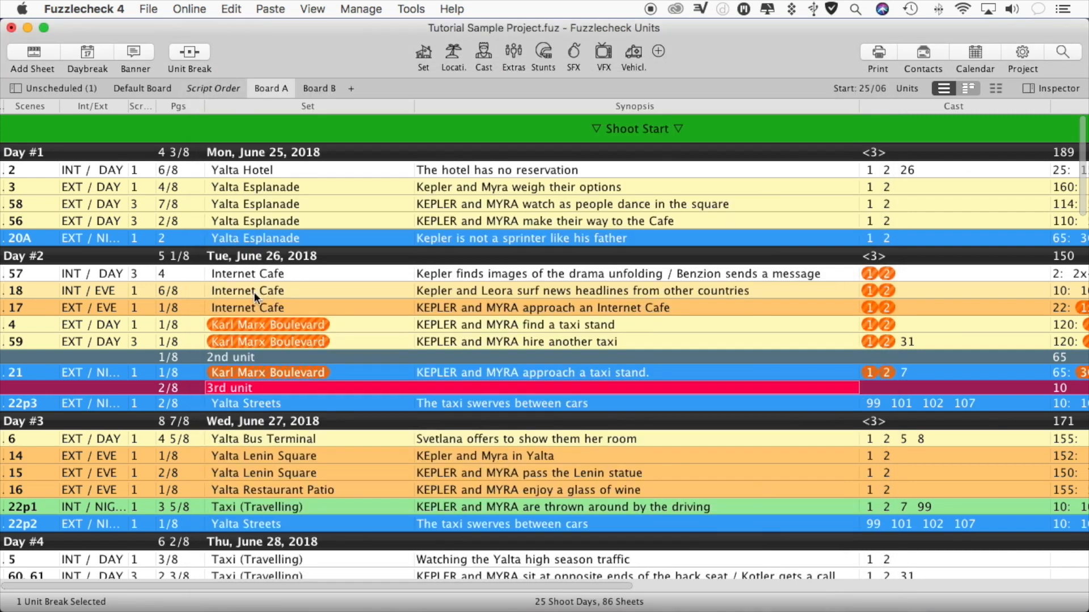
# - Remove the 2nd unit and 3rd unit breaks from Day #2 of Board A
pyautogui.rightClick(237, 356)
pyautogui.click(260, 366)
pyautogui.rightClick(238, 372)
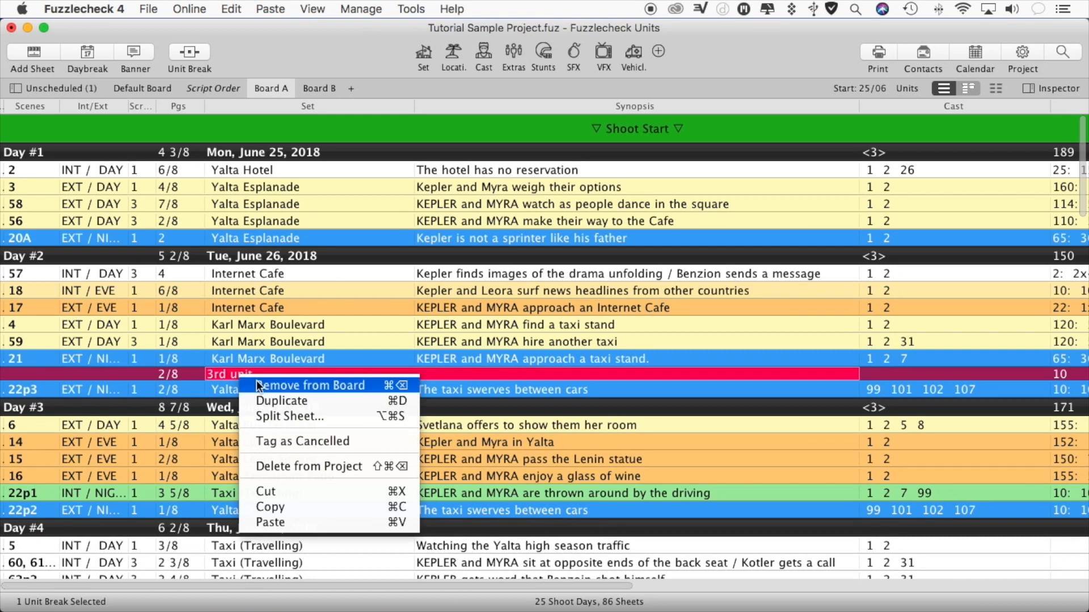
pyautogui.click(256, 380)
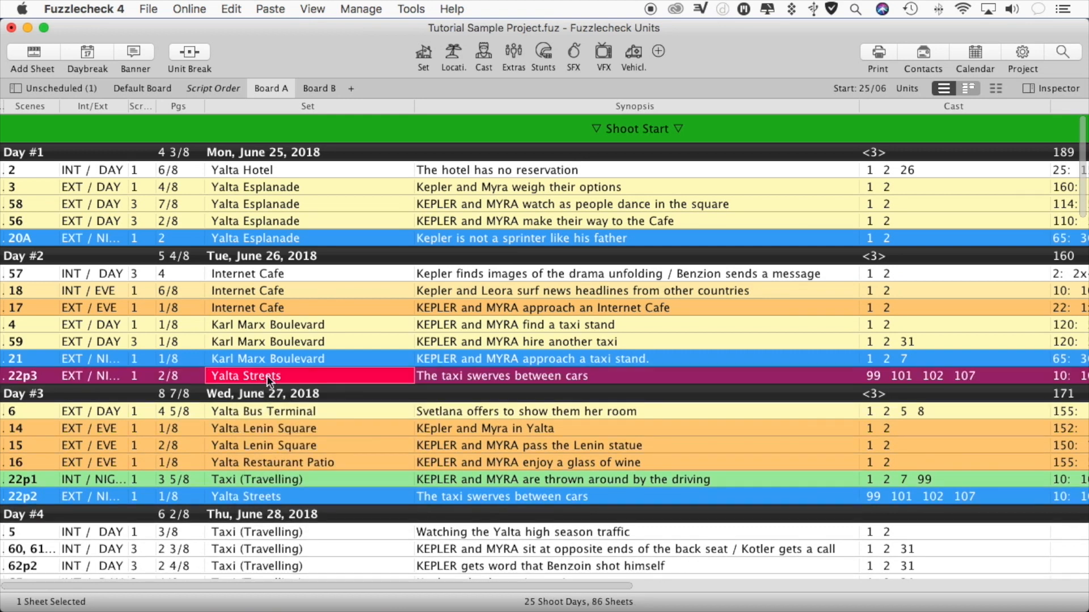
# - Delete the 2nd unit and the 3rd unit from Board A's list of units
pyautogui.click(907, 88)
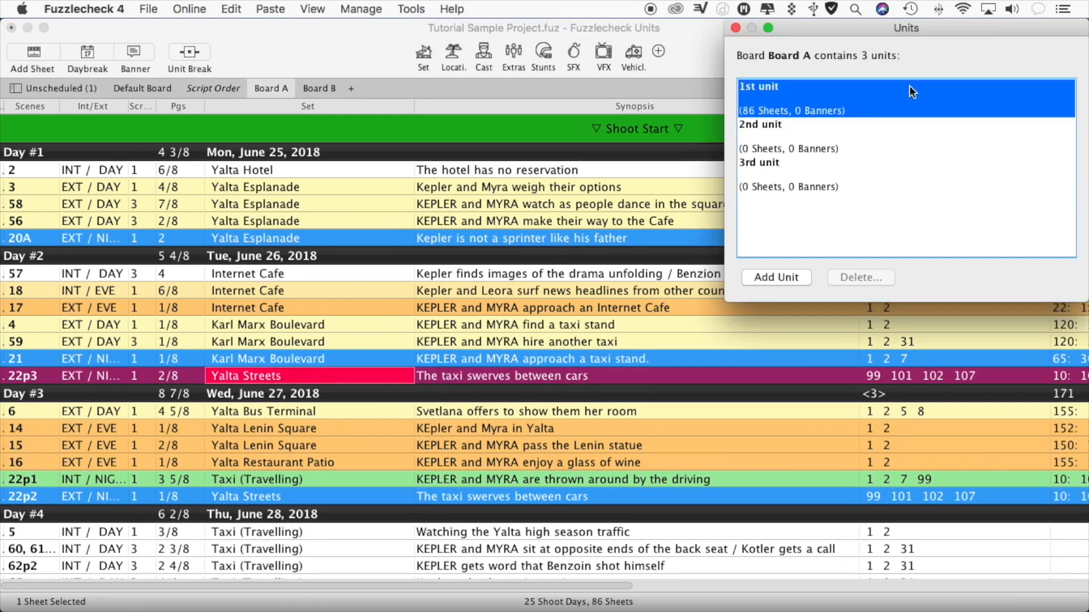
pyautogui.click(835, 145)
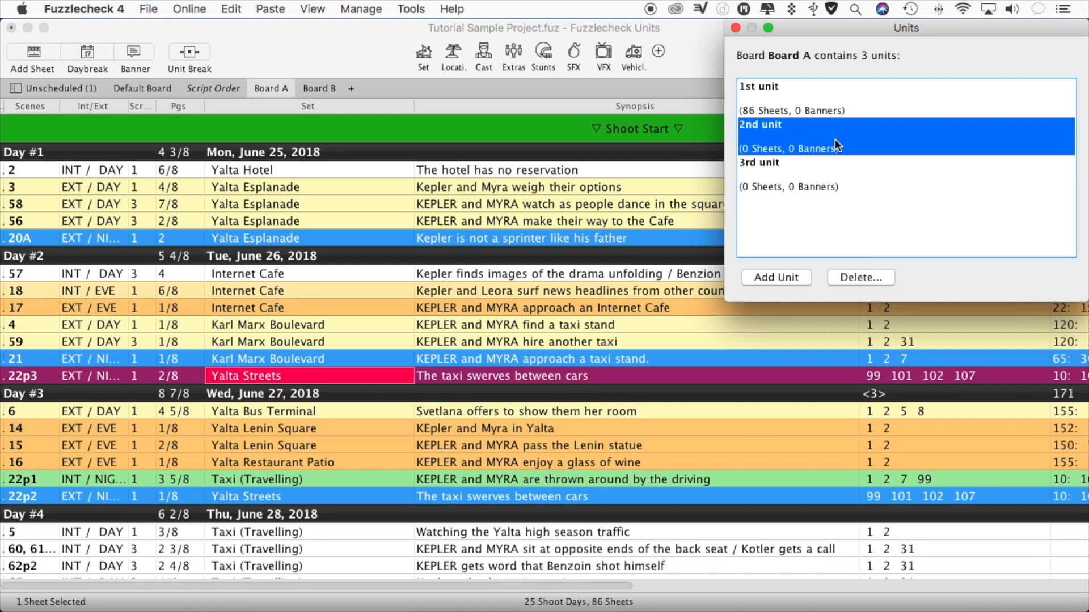
pyautogui.click(866, 274)
pyautogui.click(1005, 201)
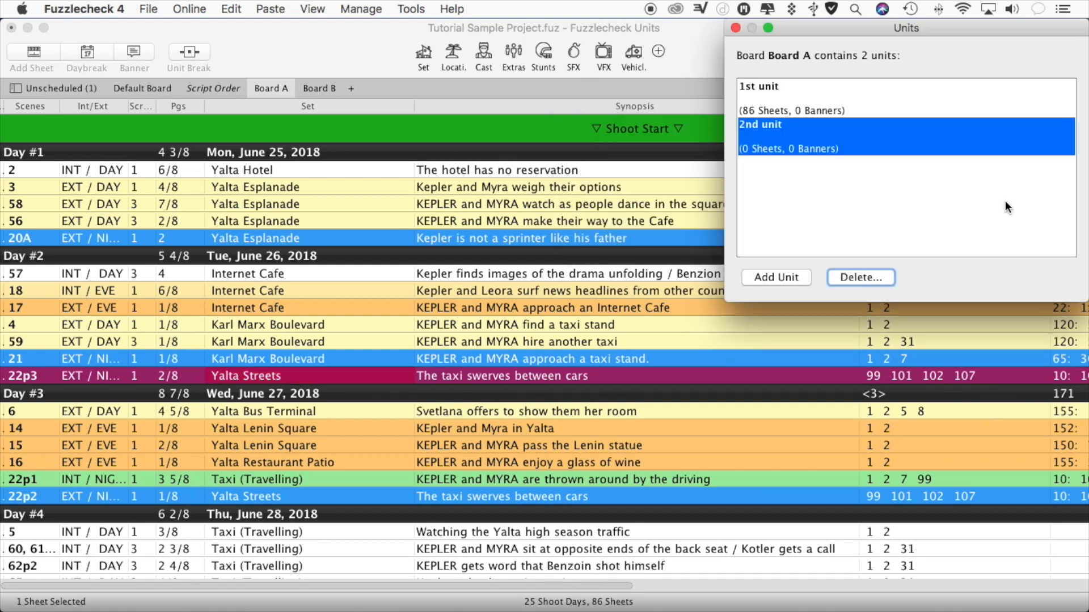
pyautogui.click(860, 274)
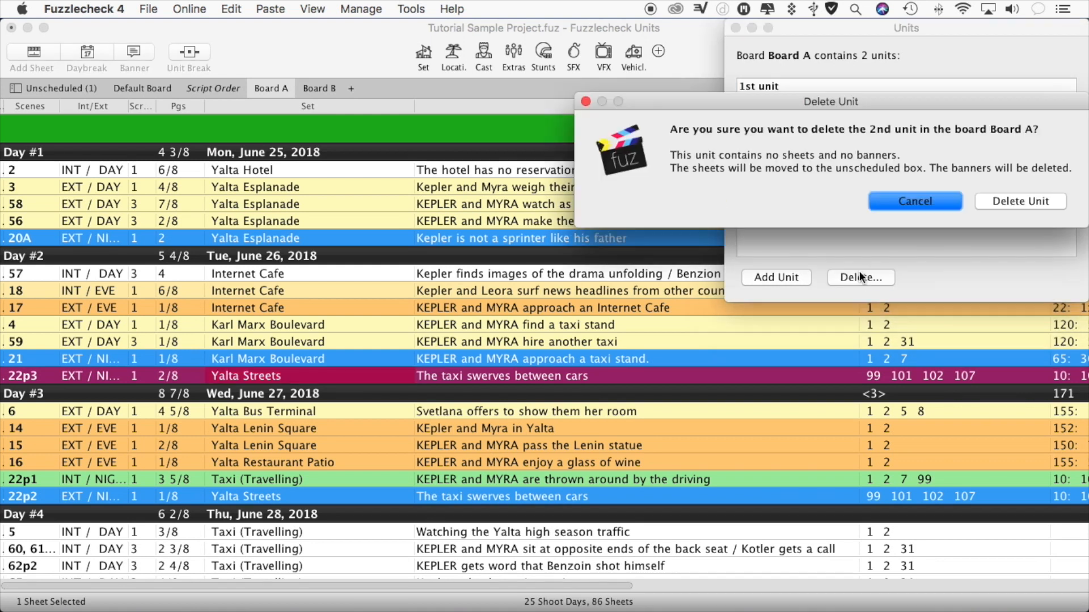
pyautogui.click(1016, 201)
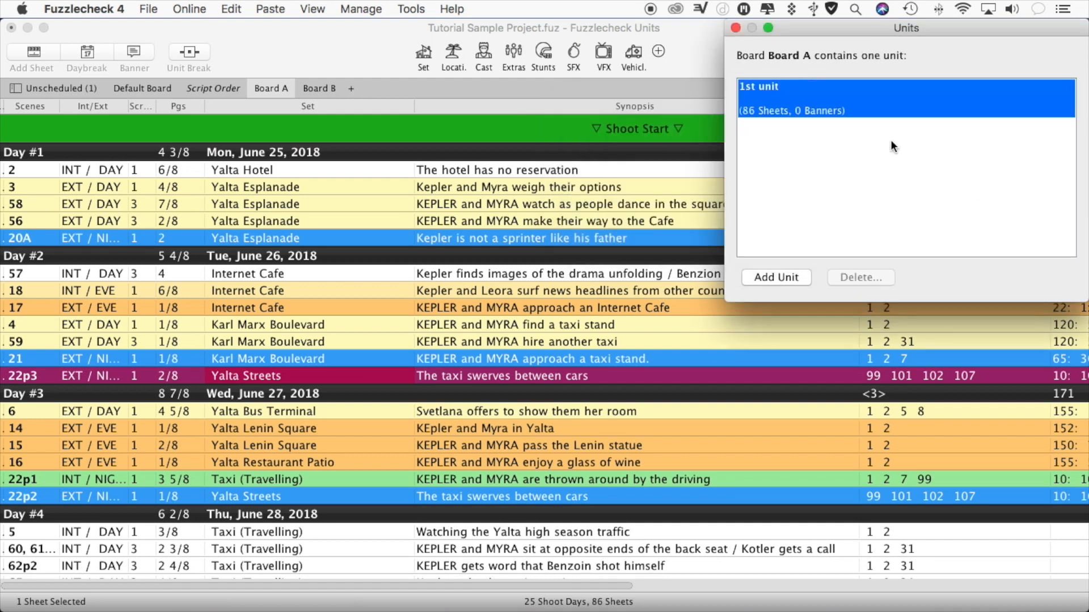
pyautogui.click(736, 28)
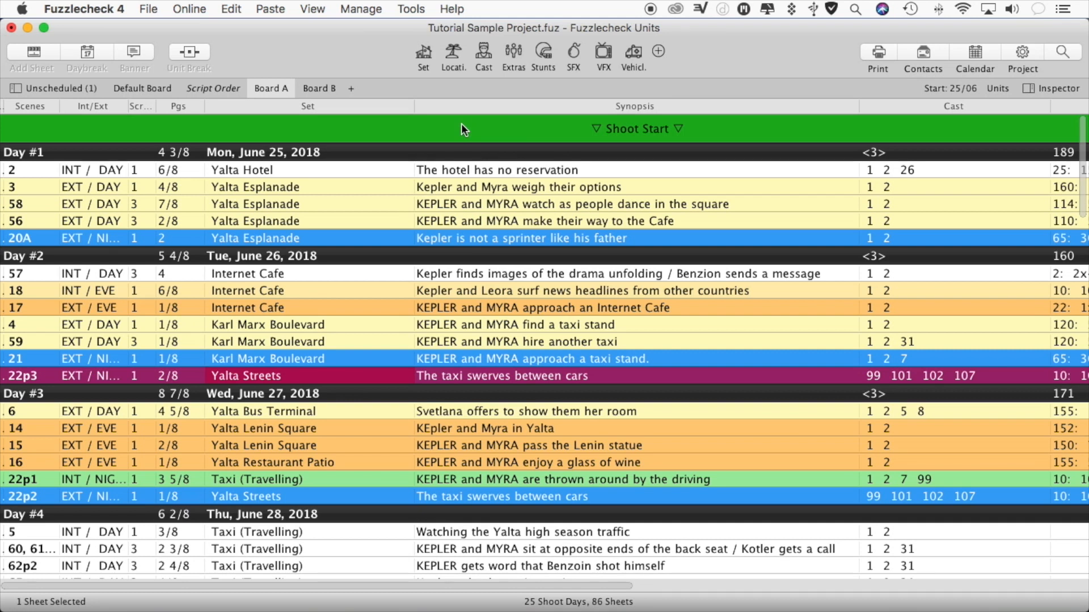
# - Switch the project's unit management to Series Mode in the project preferences
pyautogui.click(1020, 52)
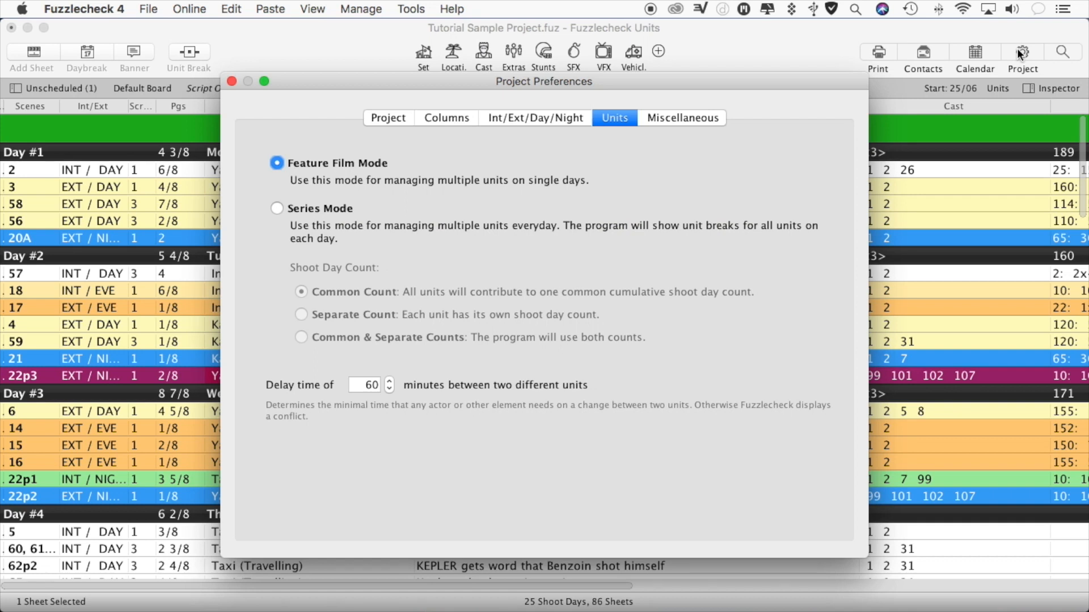
pyautogui.click(276, 209)
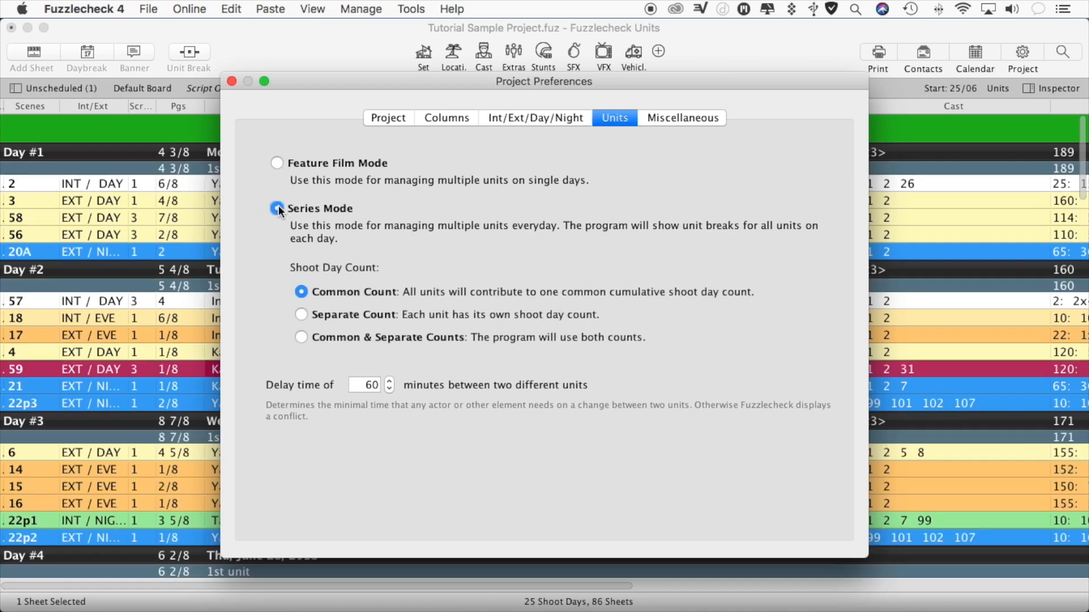
pyautogui.click(232, 81)
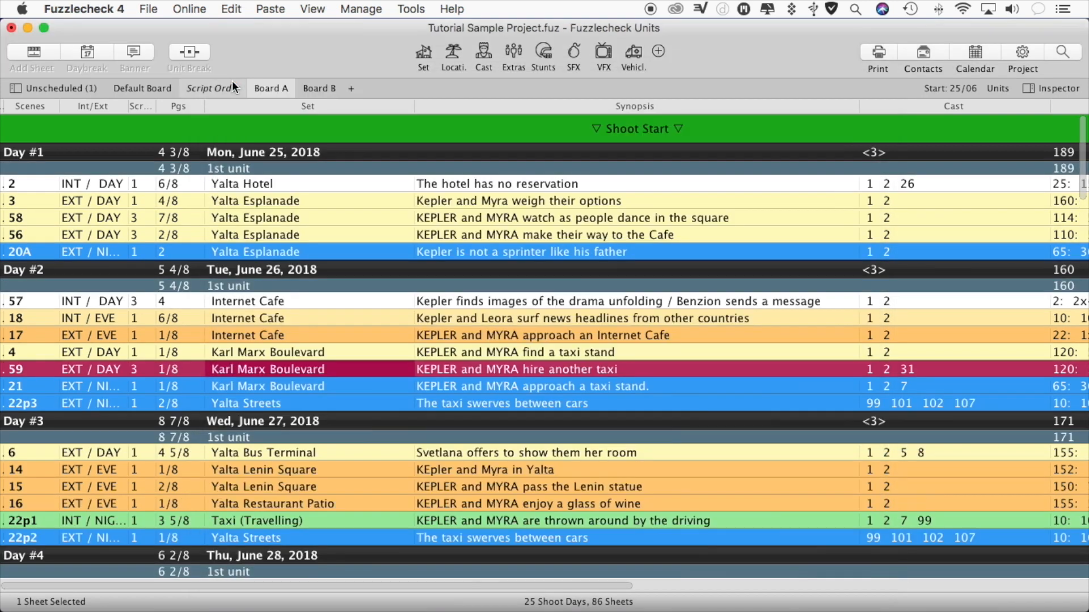
# - Insert a unit break after scene 21 on Day #2 and create a 2nd unit for Board A
pyautogui.click(288, 285)
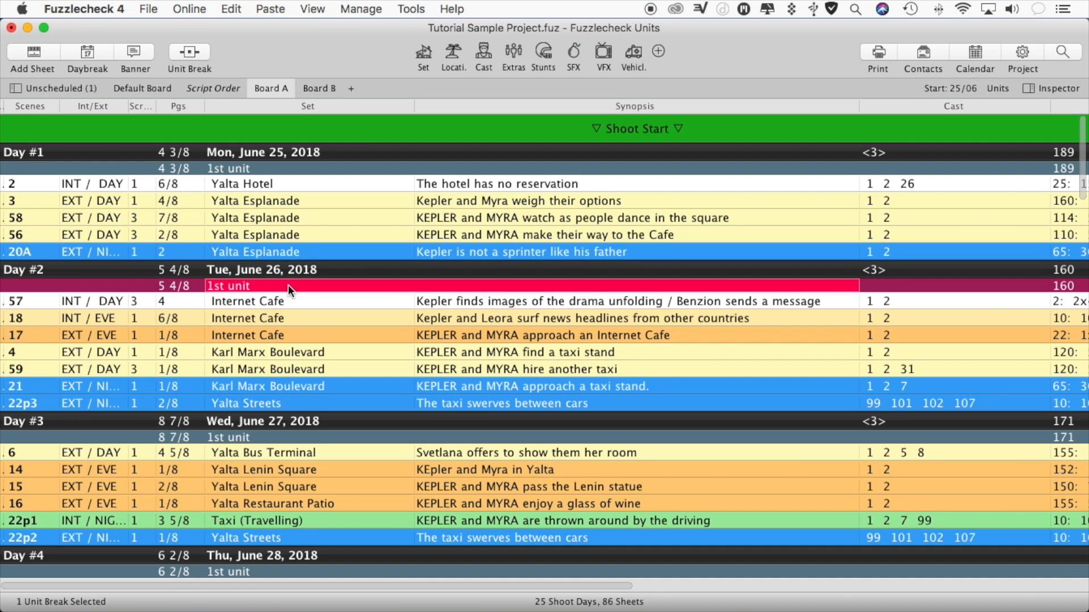
pyautogui.click(334, 387)
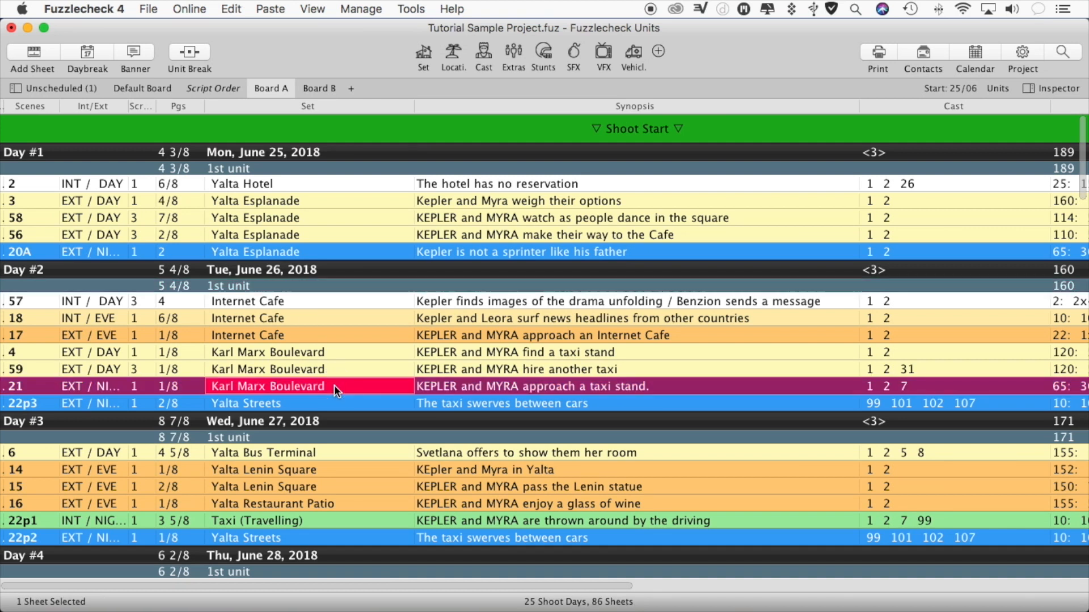
pyautogui.click(189, 56)
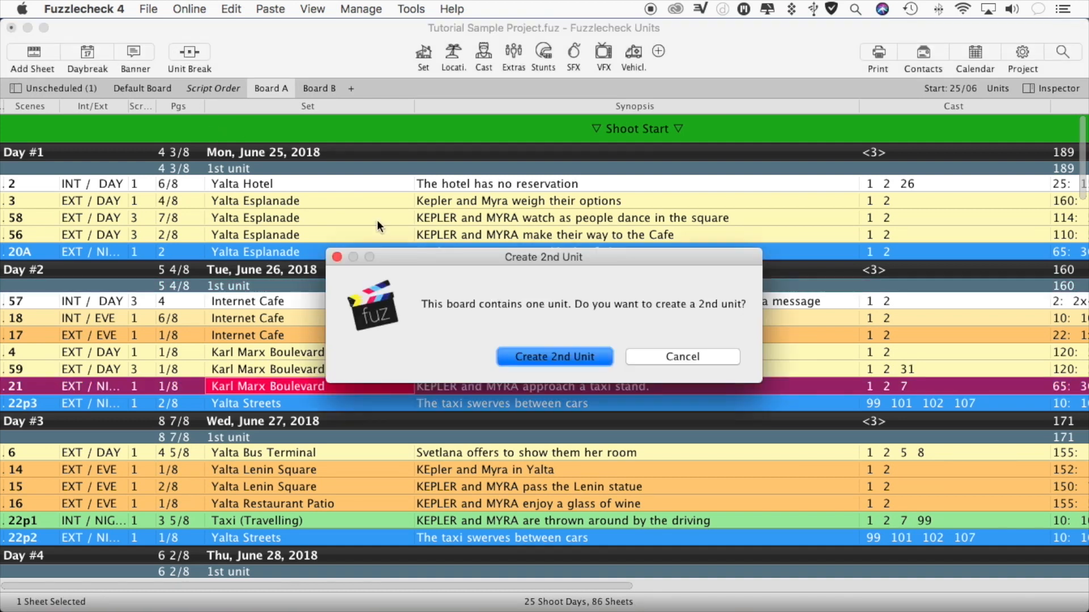
pyautogui.click(576, 363)
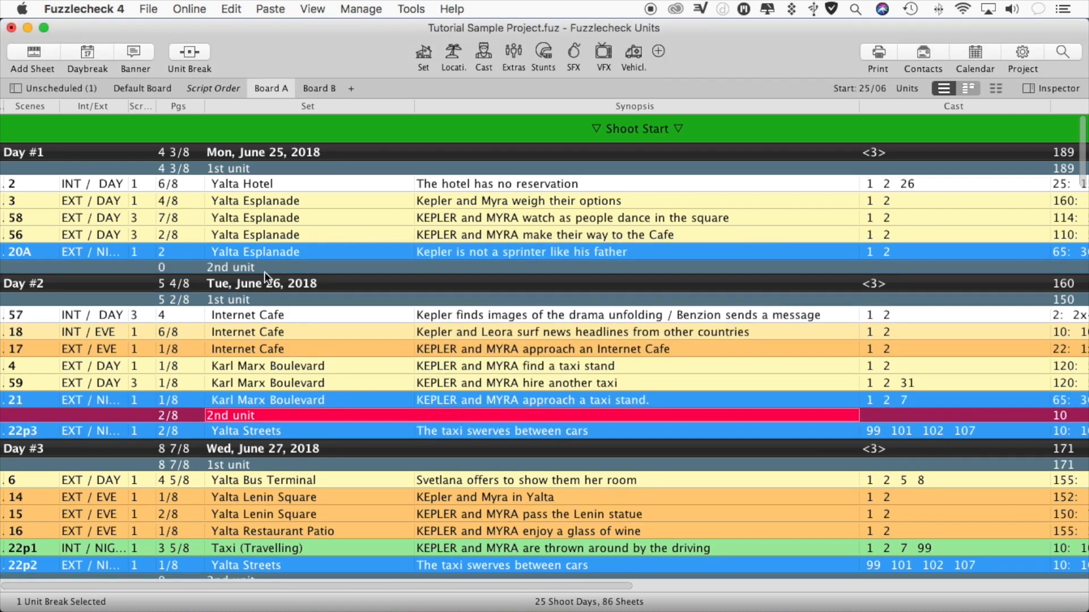
# - Create a 3rd unit and move the 2nd unit break on Day #2 above scene 21
pyautogui.click(189, 55)
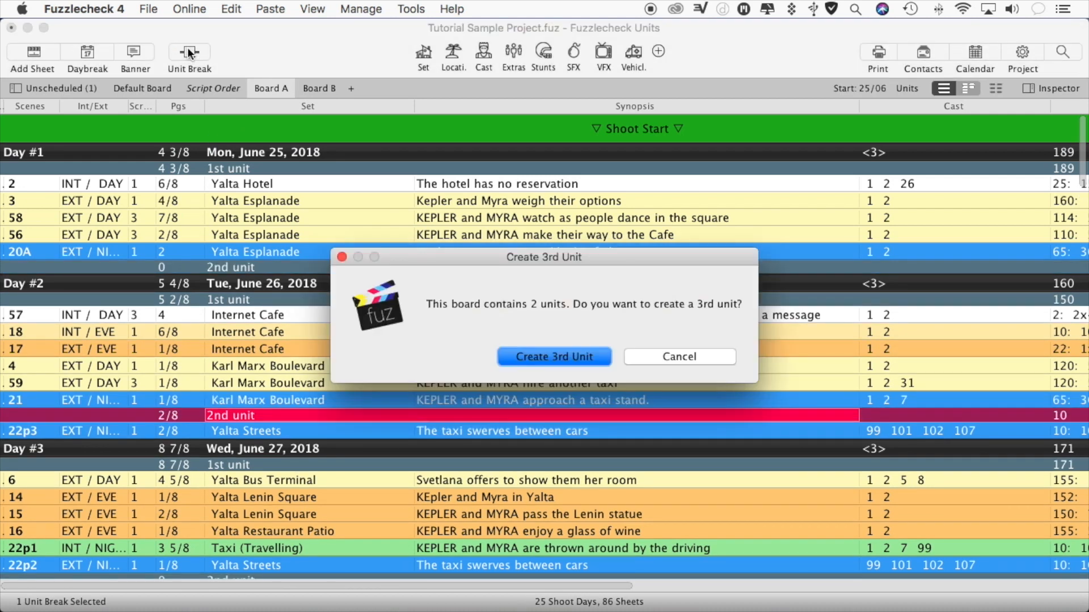
pyautogui.click(559, 358)
pyautogui.moveTo(295, 430); pyautogui.dragTo(309, 409)
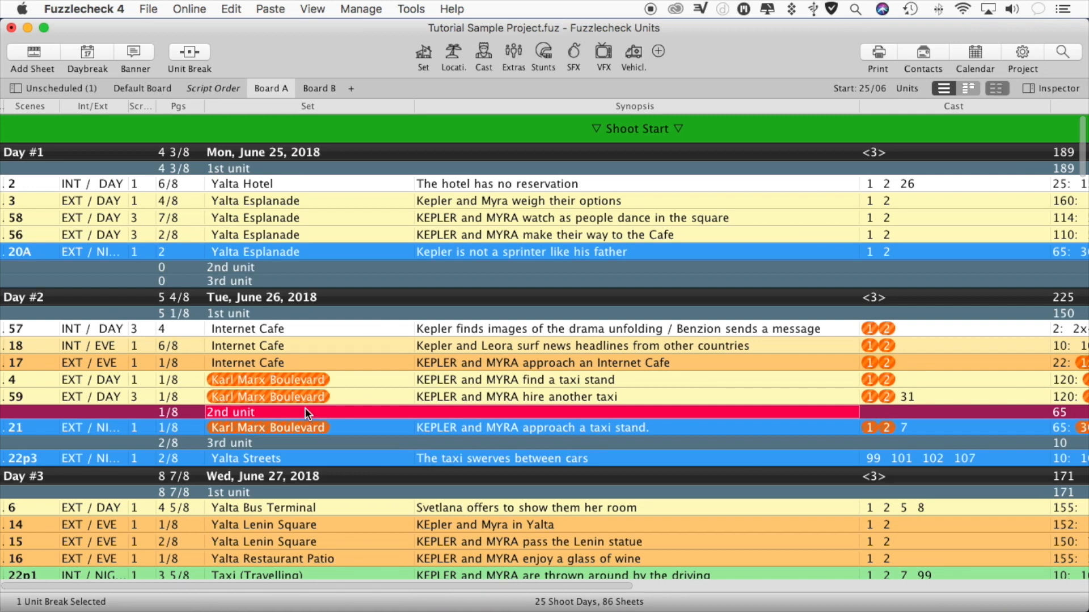
# - Set the project's unit management to Feature Film Mode in the project preferences
pyautogui.click(1005, 50)
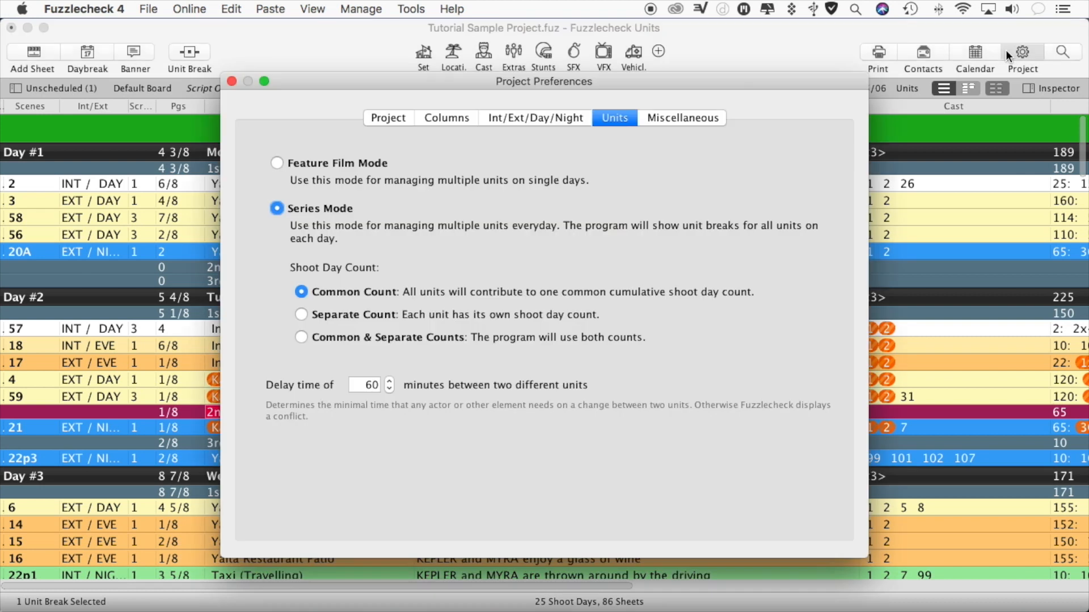
pyautogui.click(277, 163)
pyautogui.click(232, 81)
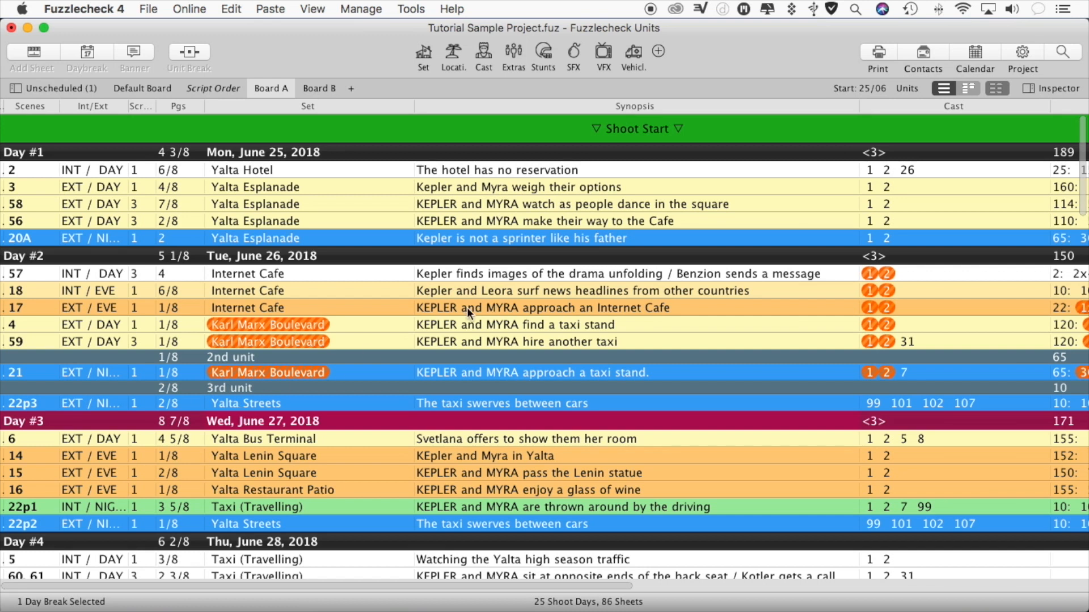
# - Set the project's unit management to Series Mode with Separate Count as the shoot day count
pyautogui.click(1022, 53)
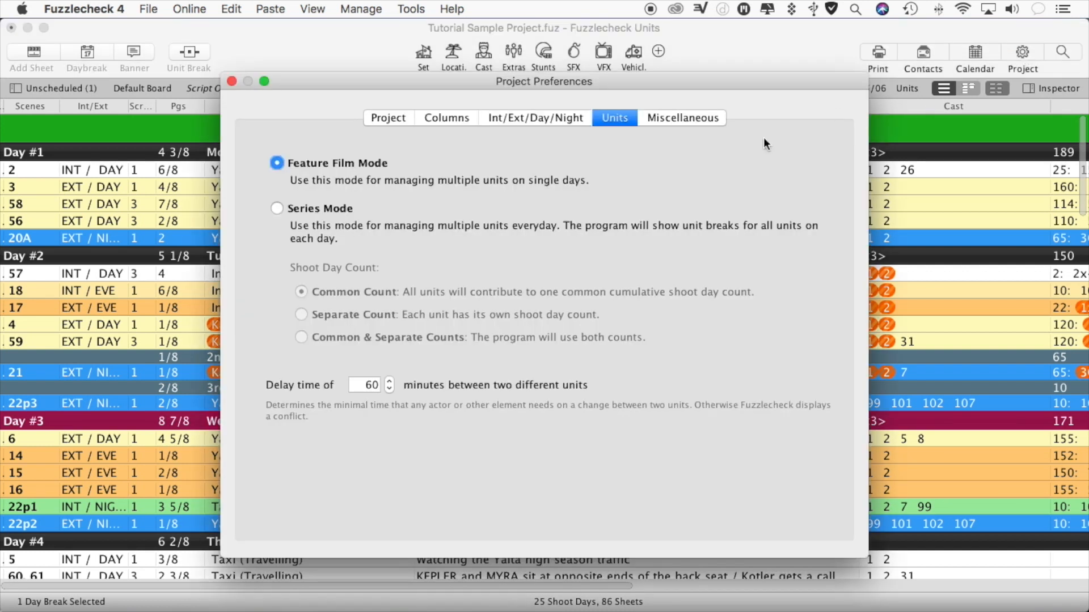
pyautogui.click(277, 209)
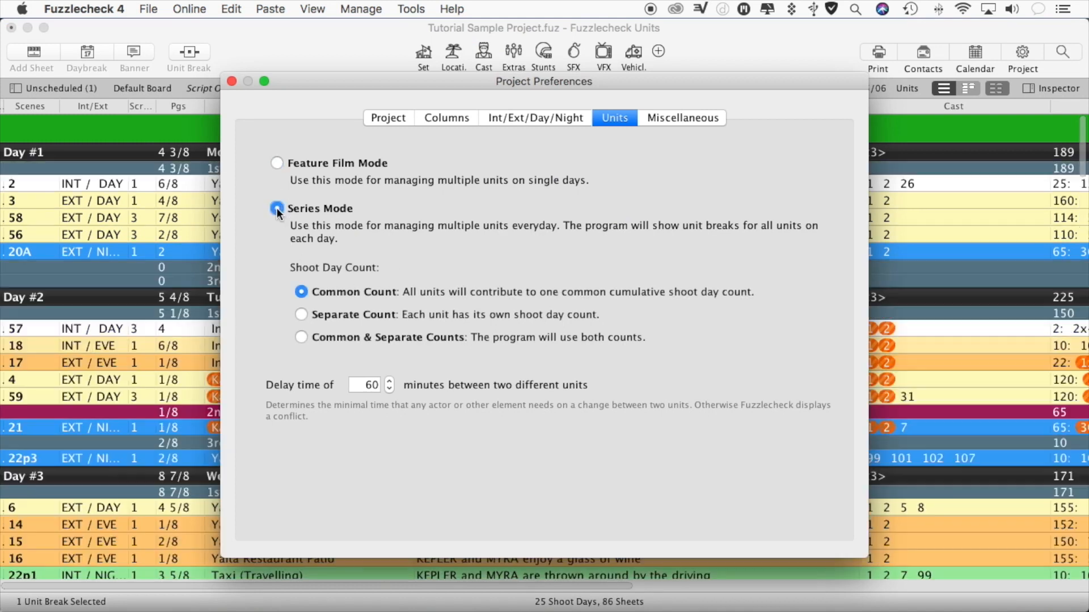
pyautogui.click(301, 314)
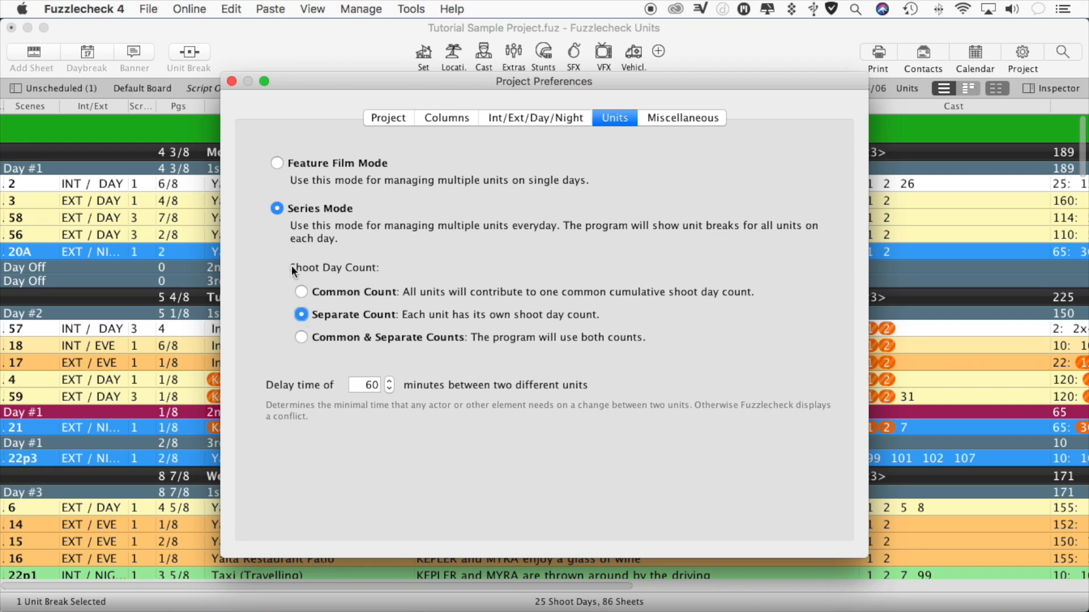
pyautogui.click(232, 81)
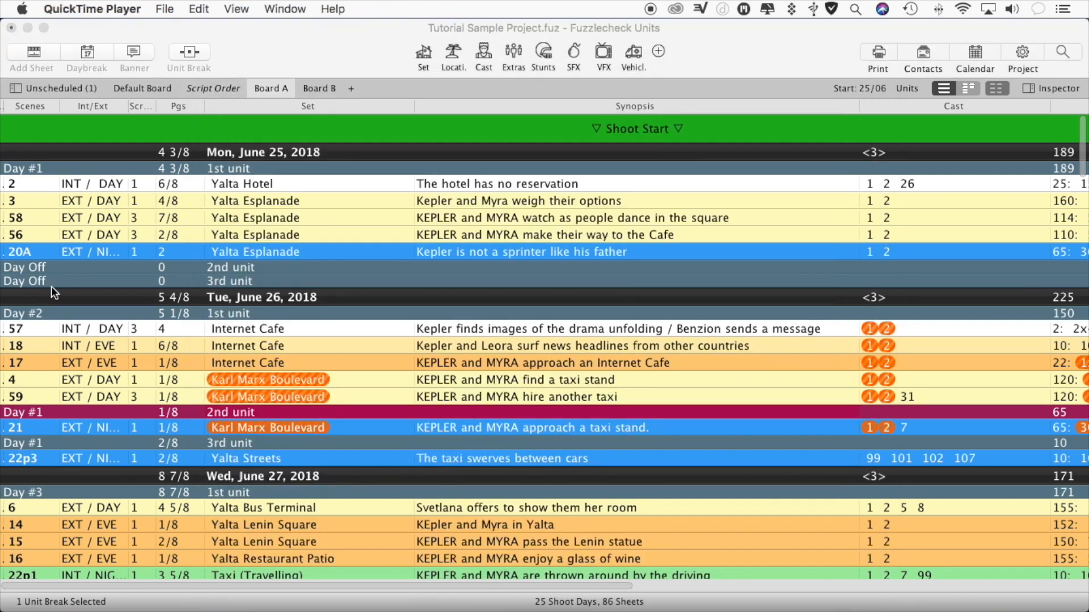
# - Move the 2nd unit break of Wed, June 27 above scene 22p2
pyautogui.scroll(-5, 53, 427)
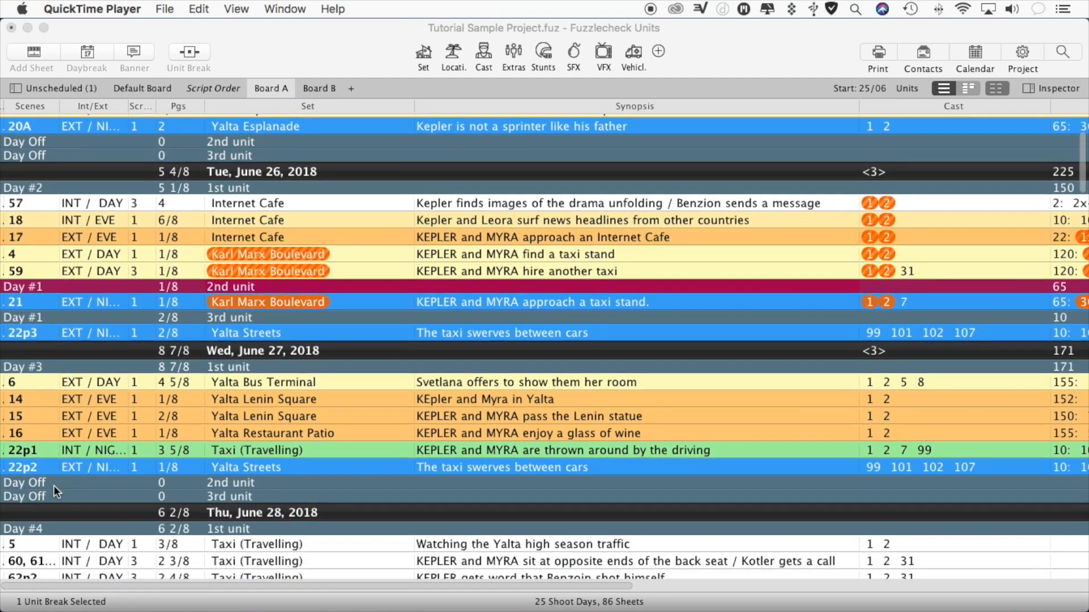
pyautogui.click(51, 483)
pyautogui.moveTo(51, 484); pyautogui.dragTo(73, 461)
pyautogui.scroll(5, 73, 462)
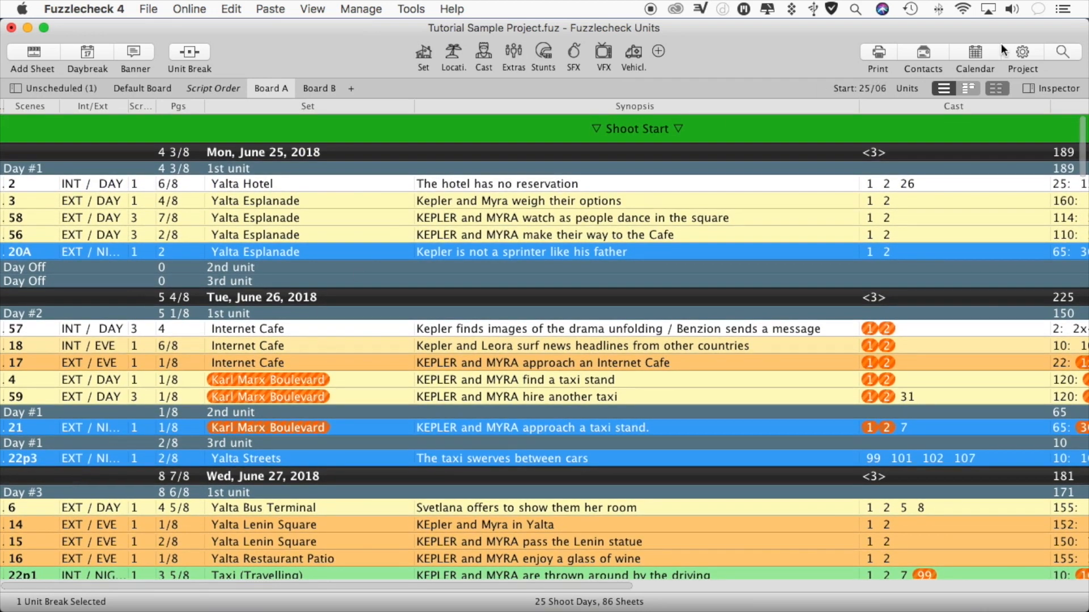
# - Change the shoot day count to Common & Separate Counts in the project preferences
pyautogui.click(1024, 51)
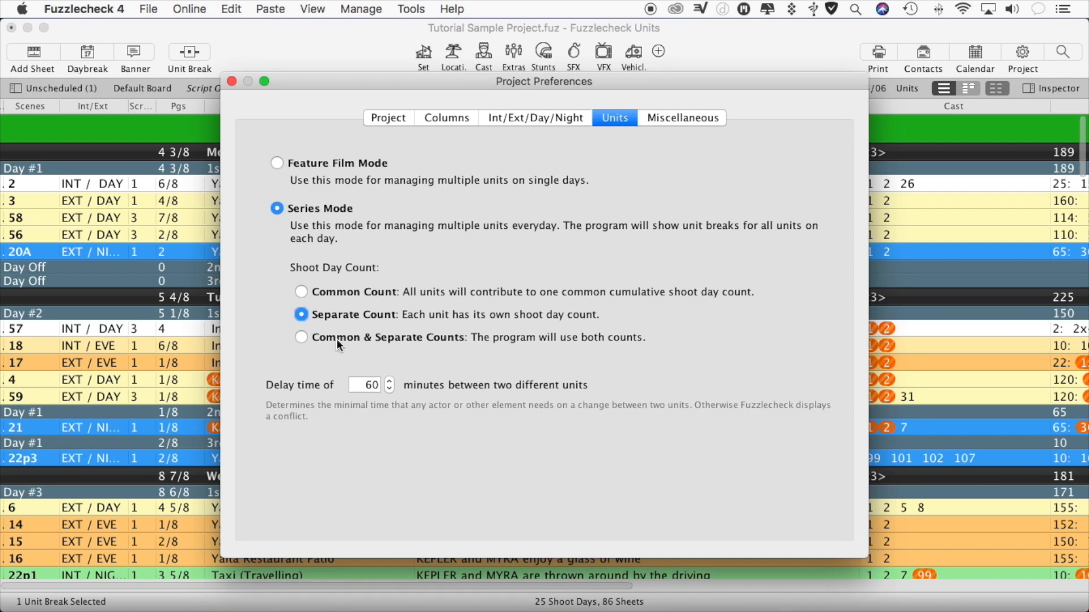
pyautogui.click(300, 338)
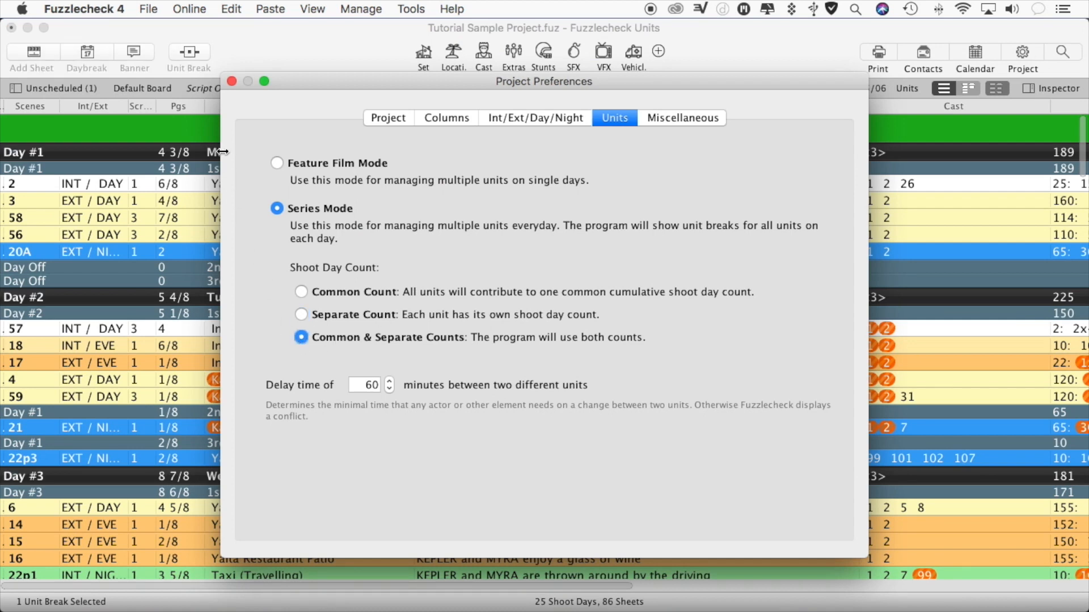
pyautogui.click(231, 82)
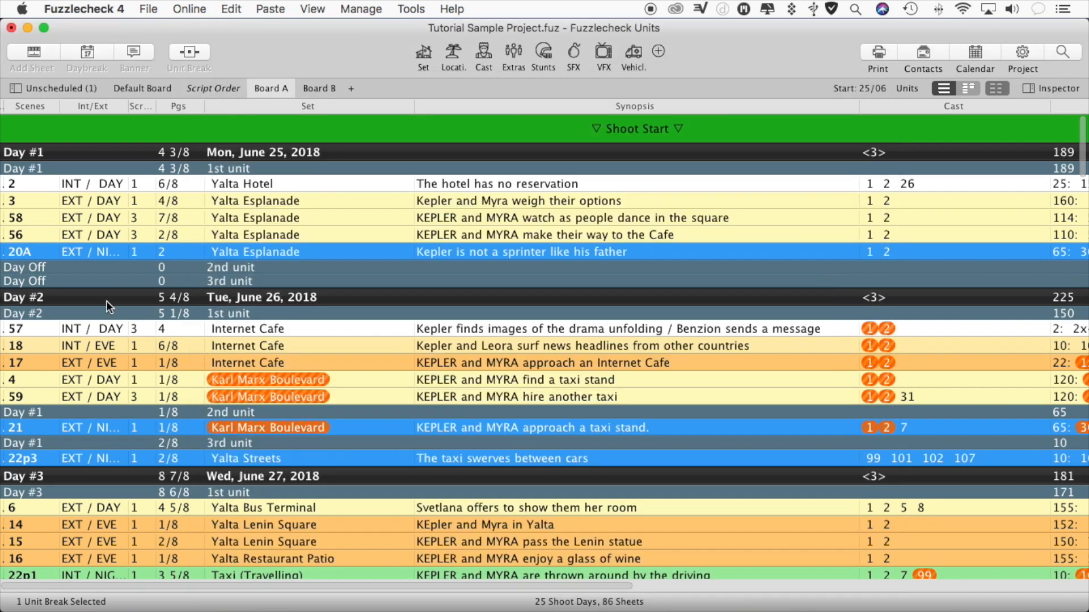
# - Make the 2nd unit break of Tue, June 26 continue with Shoot Day # 25
pyautogui.scroll(-5, 60, 420)
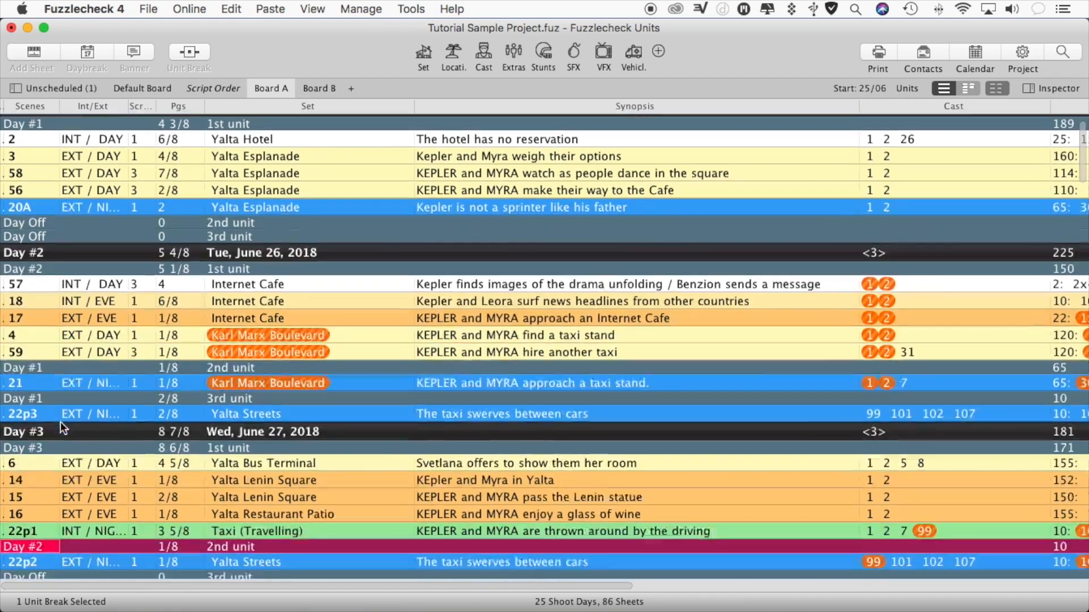
pyautogui.scroll(-1, 60, 425)
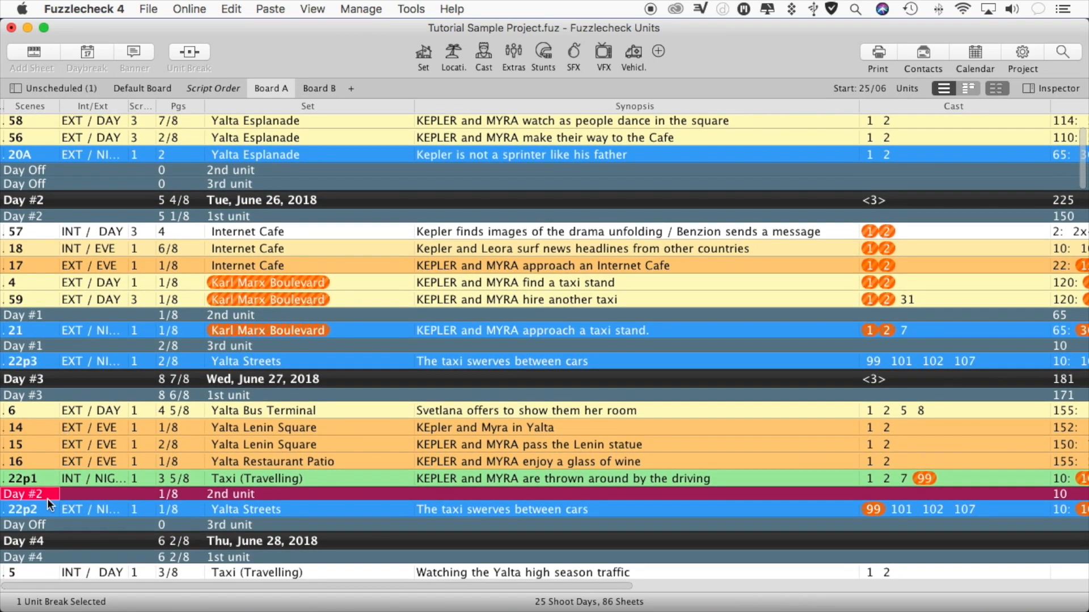
pyautogui.scroll(7, 63, 364)
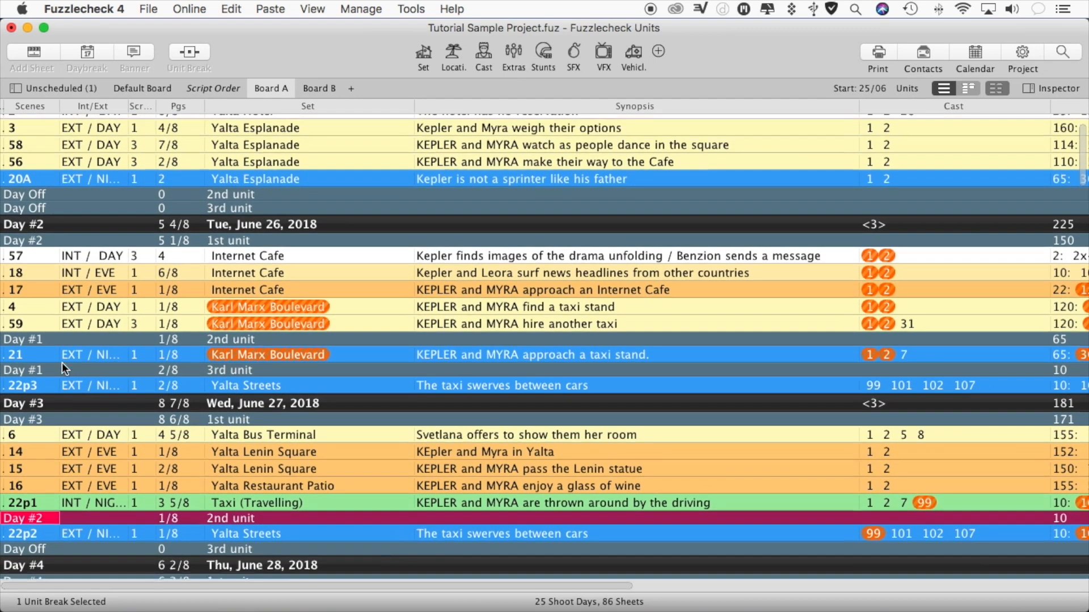
pyautogui.click(135, 416)
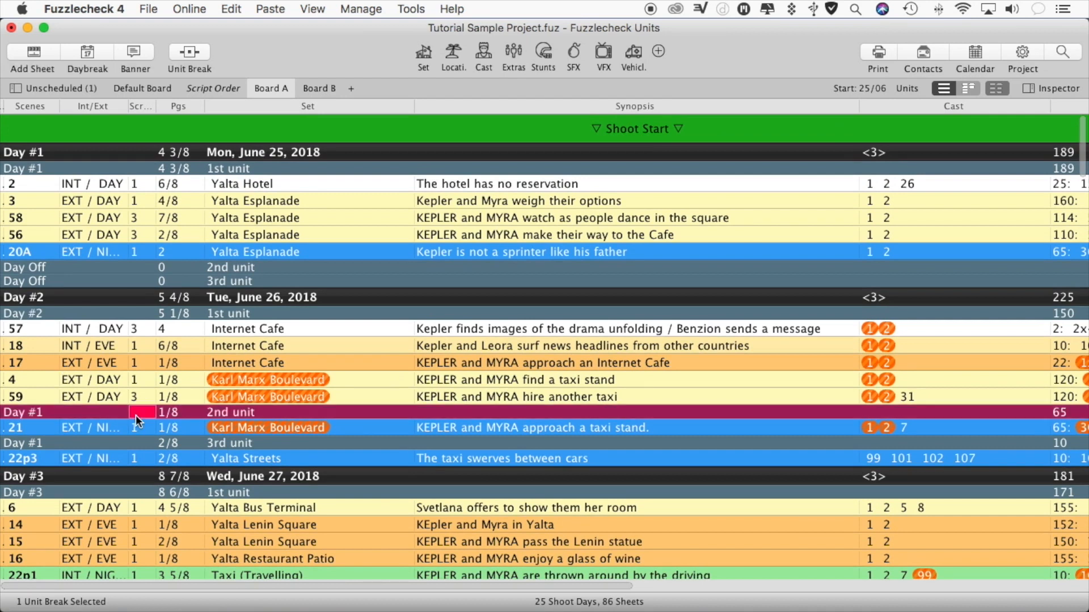
pyautogui.click(1049, 85)
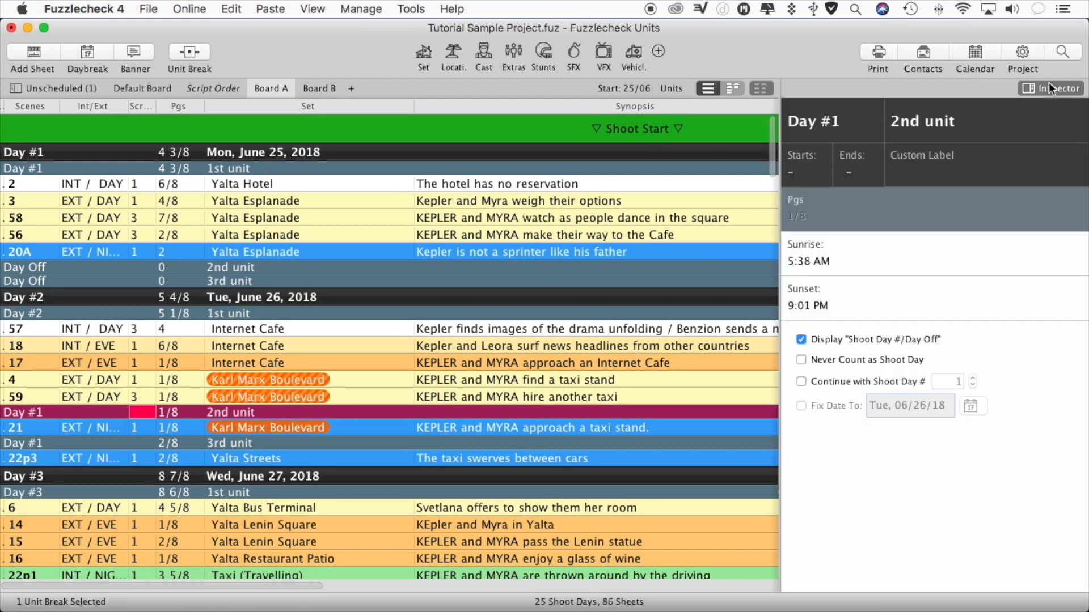
pyautogui.click(802, 382)
pyautogui.click(946, 382)
pyautogui.write('25')
pyautogui.press('Return')
# - Set the 3rd unit break of Tue, June 26 to Never Count as Shoot Day
pyautogui.click(46, 442)
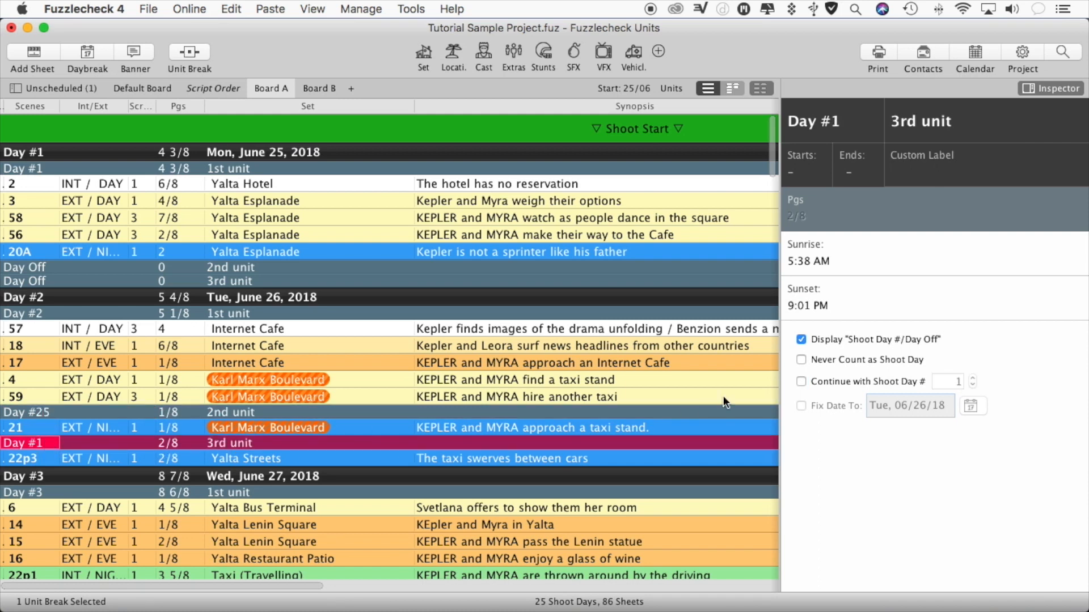
pyautogui.click(801, 360)
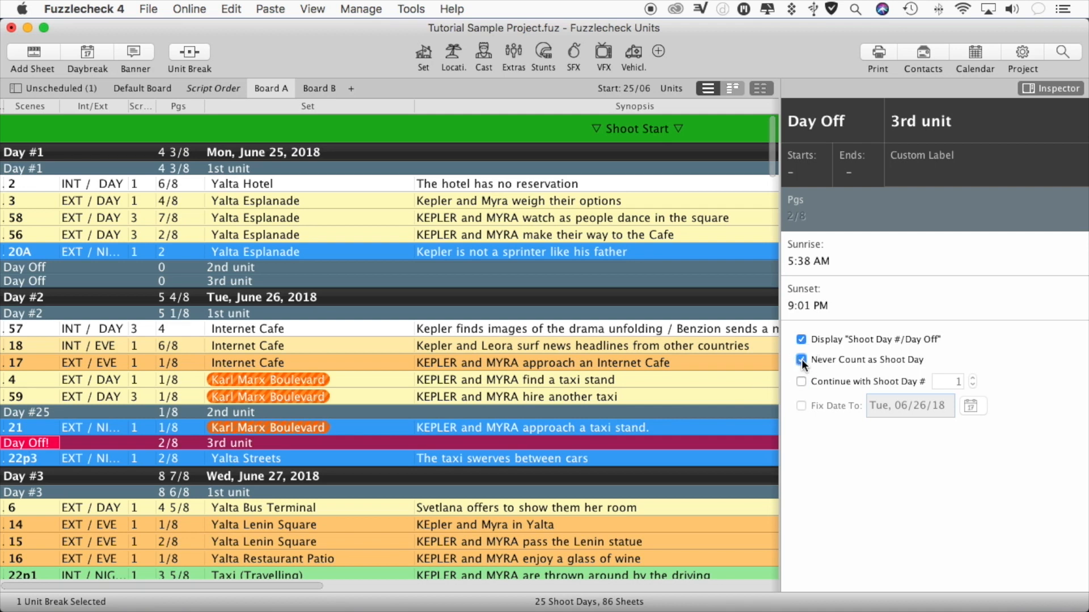